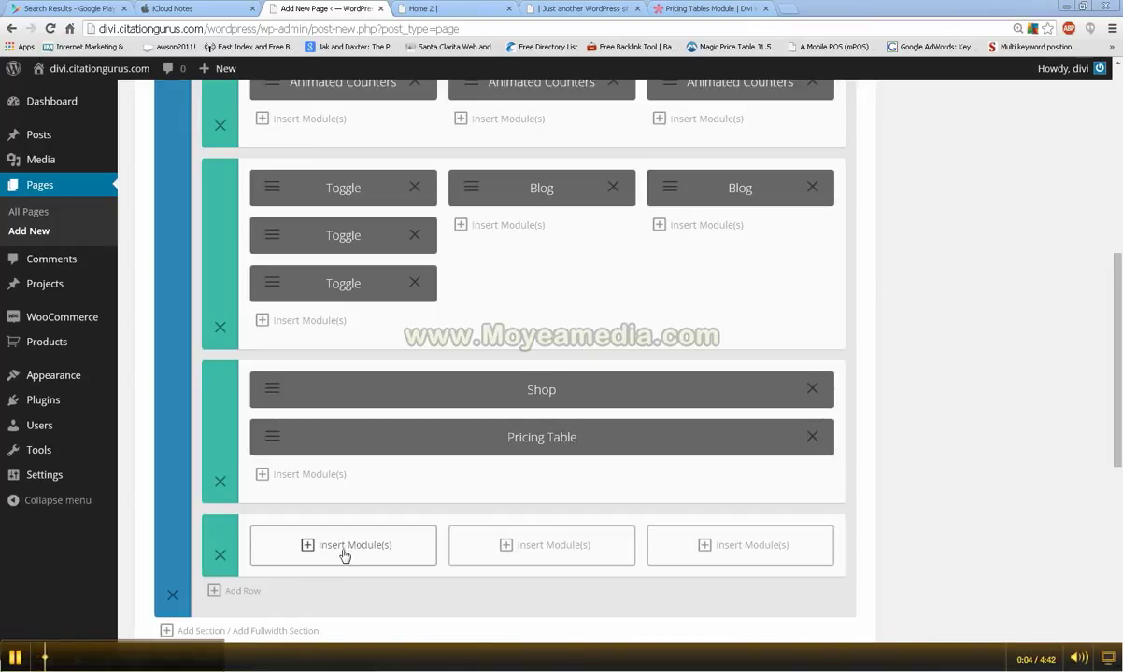
Insert a Testimonial module in the first column of the bottom row, filling in the author's name and # as the site URL.
left_click(344, 554)
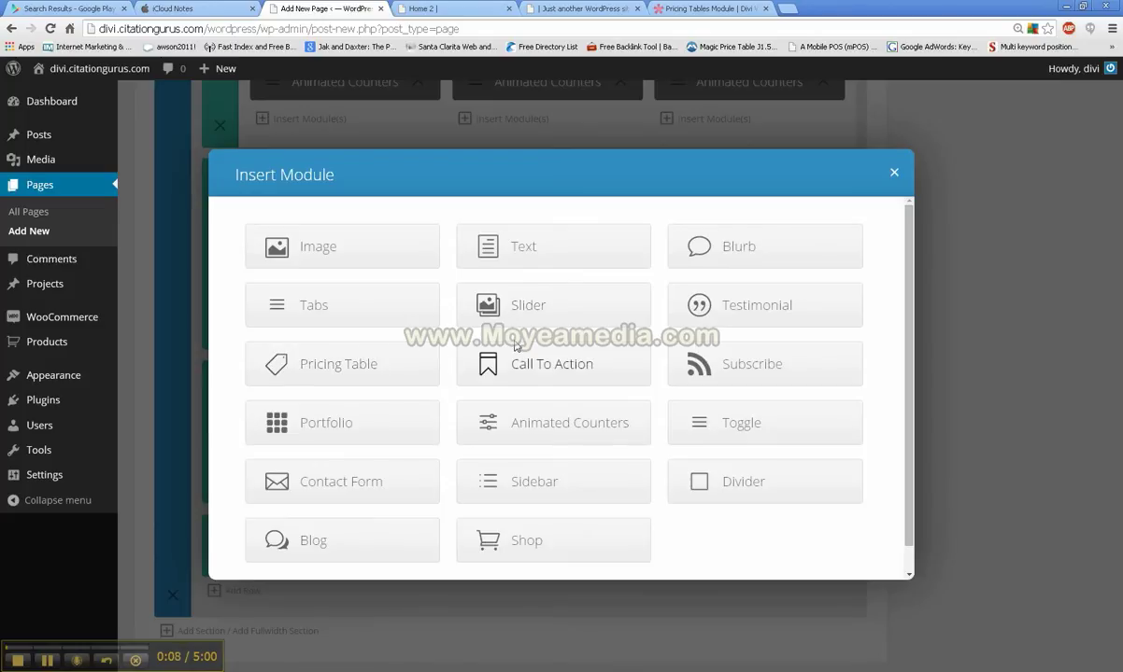
left_click(729, 310)
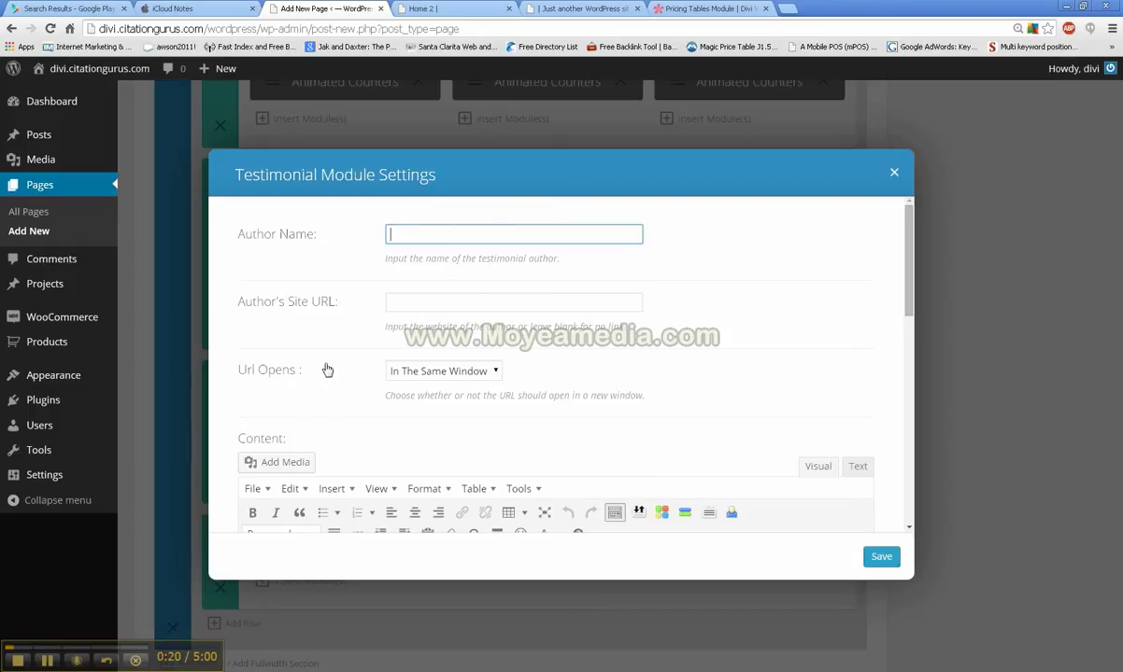
scroll(381, 368, "down", 6)
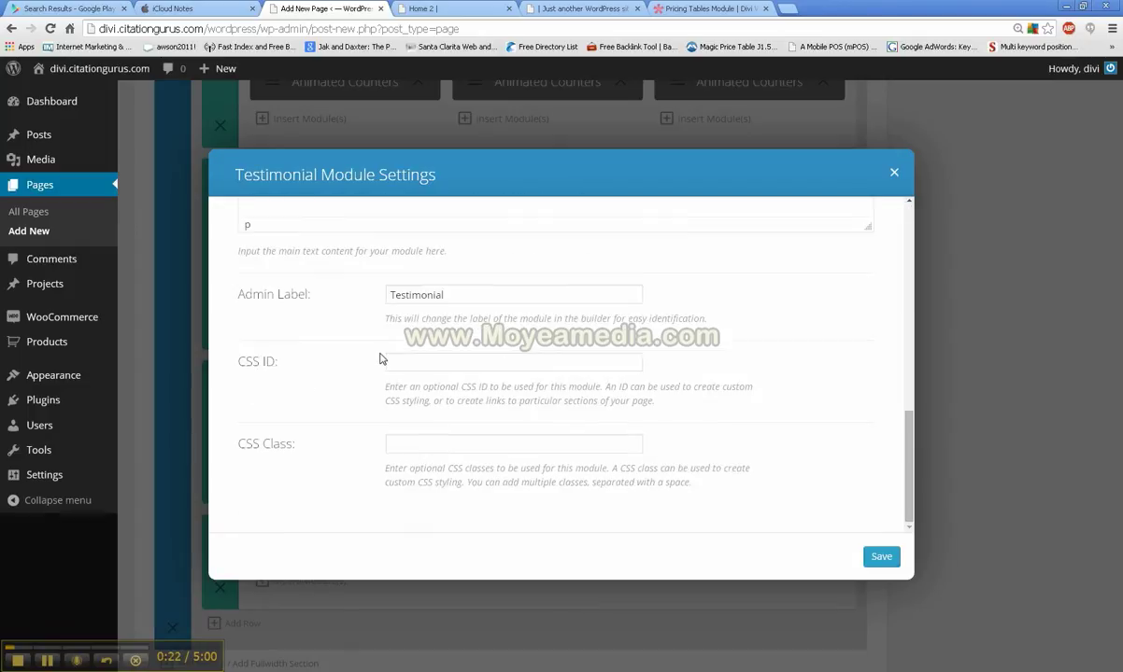
scroll(369, 252, "up", 8)
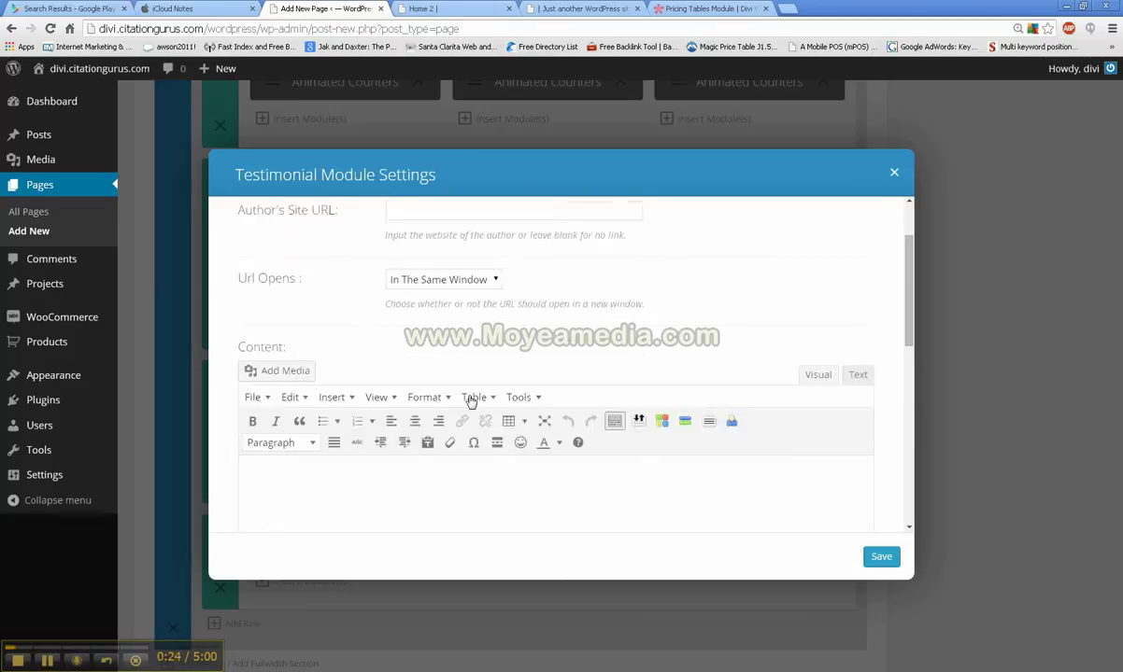
scroll(470, 397, "up", 1)
scroll(435, 280, "down", 2)
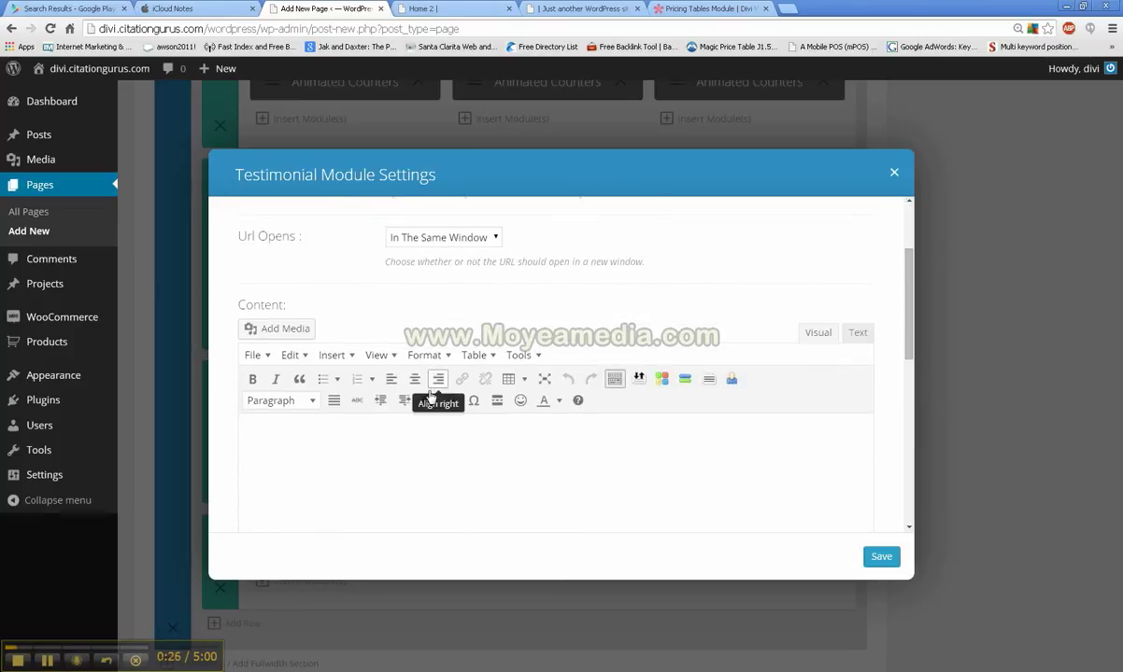
scroll(420, 439, "up", 2)
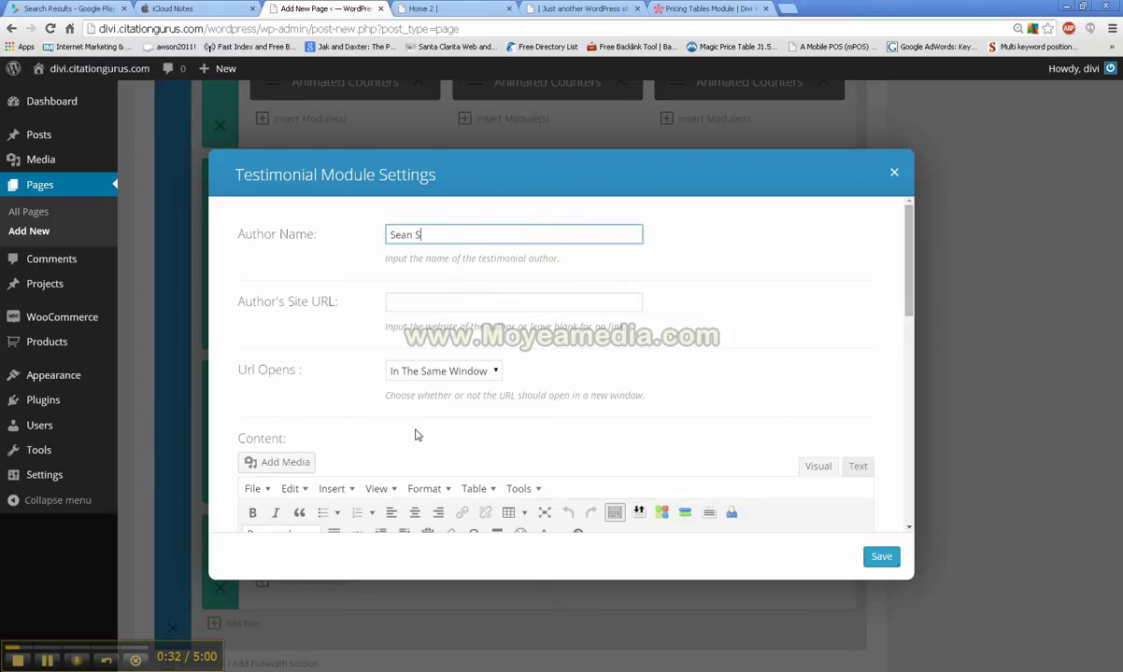
key("Tab")
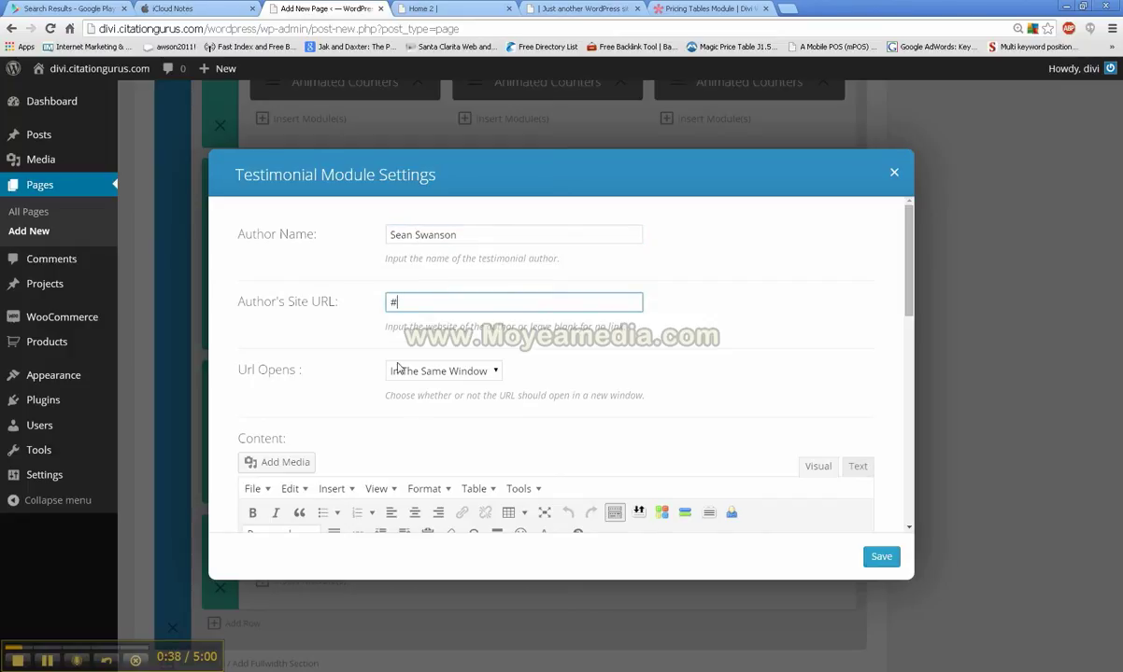
Copy the Lorem ipsum paragraph below the Demo 2 heading on the Home 2 preview page.
scroll(397, 367, "down", 3)
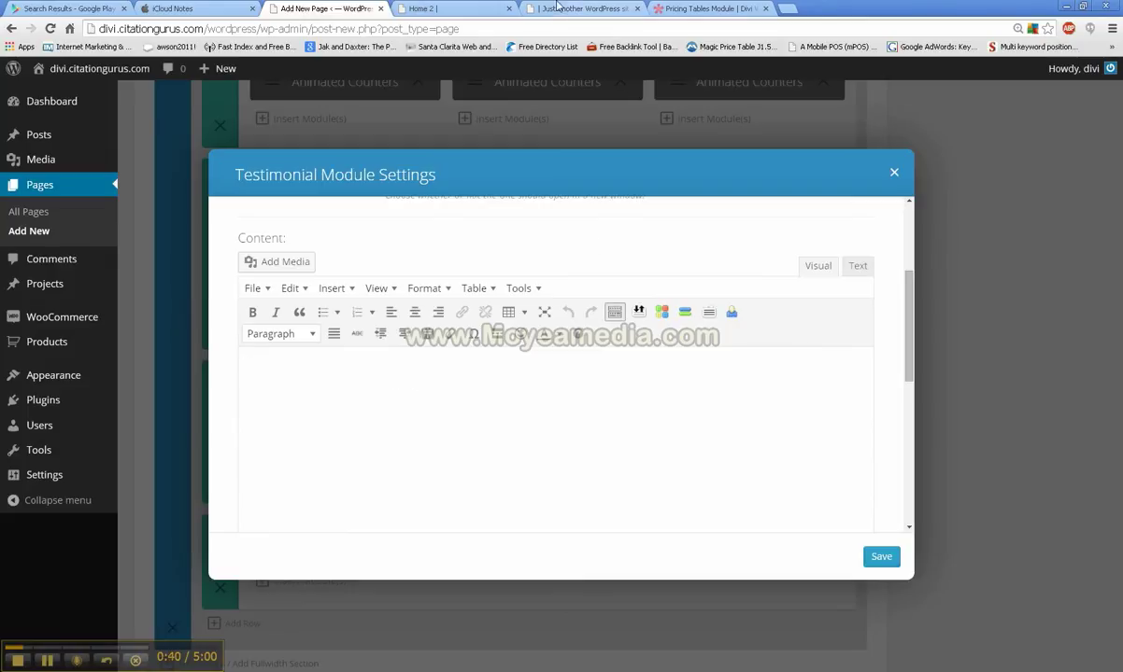
left_click(457, 9)
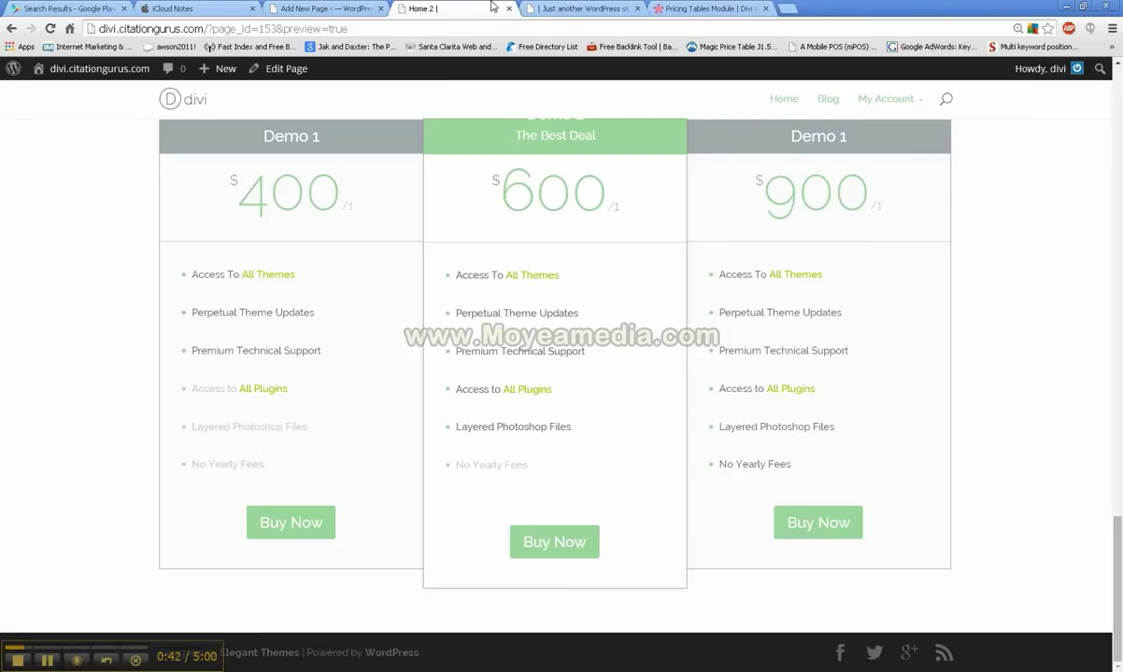
scroll(460, 406, "up", 20)
scroll(459, 406, "down", 3)
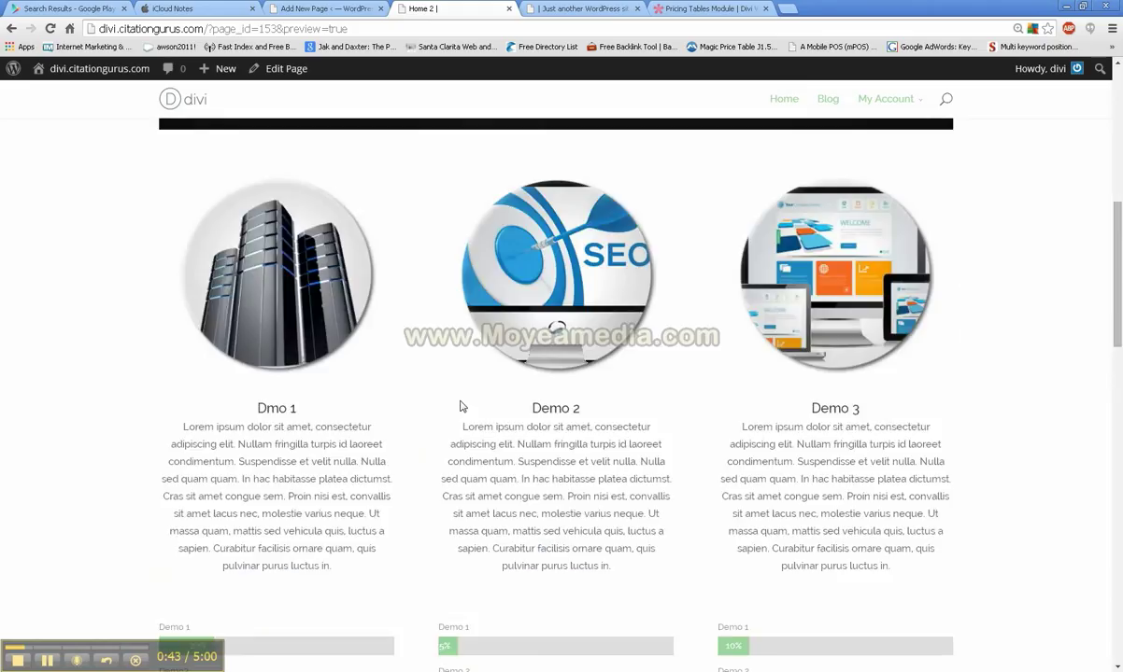
left_click_drag(463, 426, 613, 570)
key("ctrl+c")
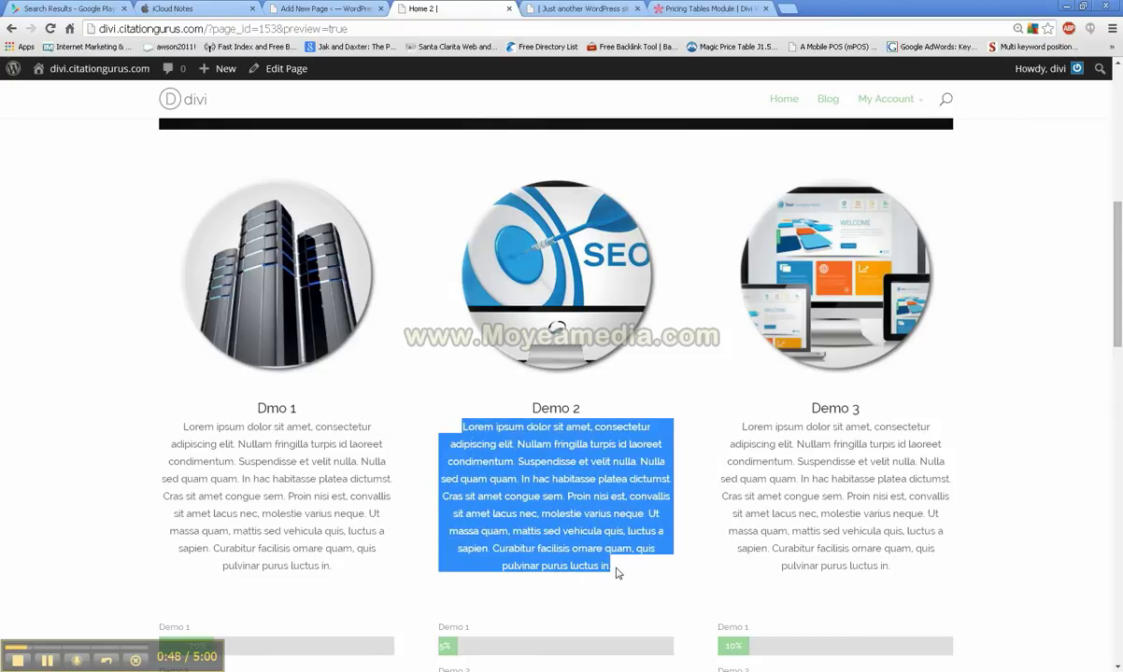
Paste the copied Lorem ipsum paragraph as the first testimonial's content on the Add New Page editor and save the module.
left_click(341, 7)
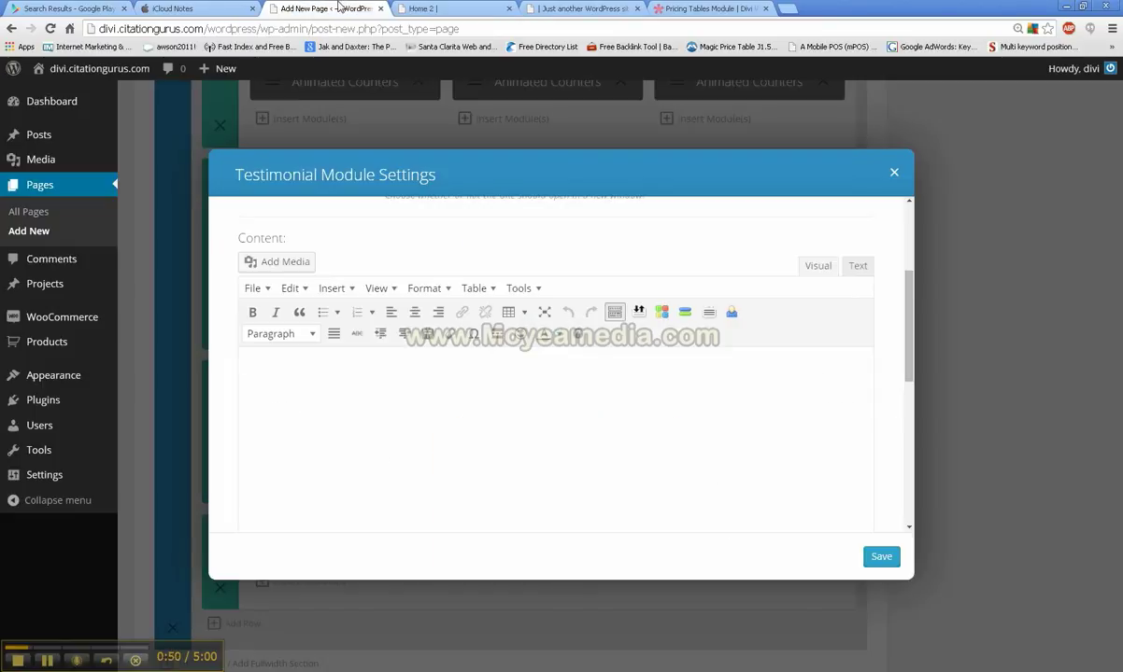
left_click(338, 416)
key("ctrl+v")
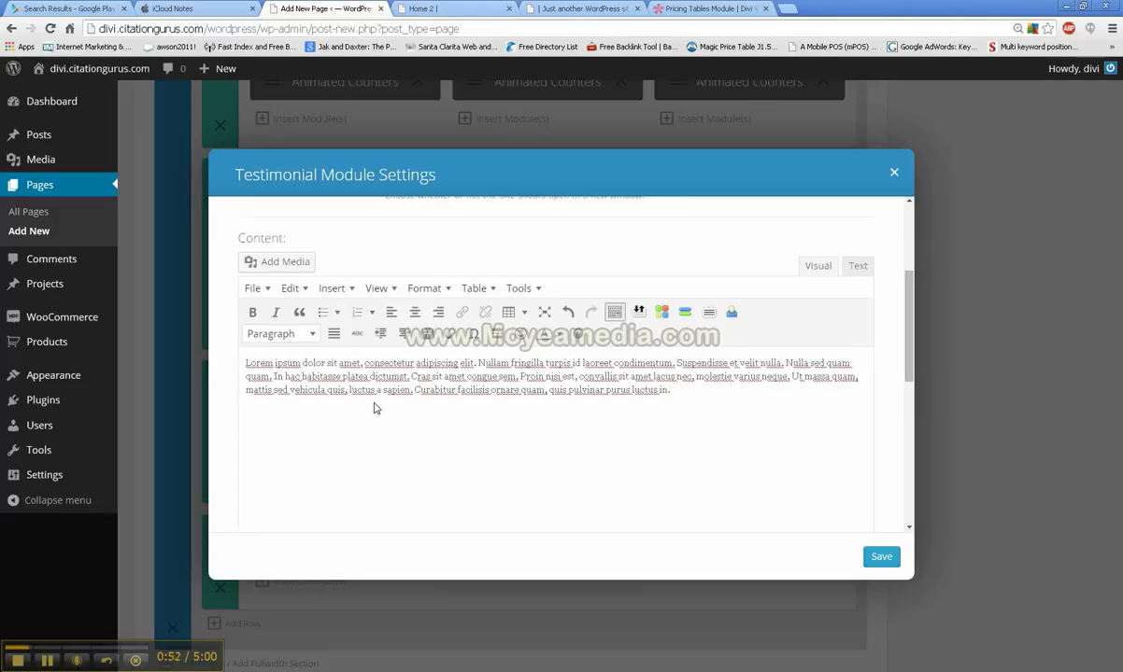
key("ctrl+a")
key("ctrl+c")
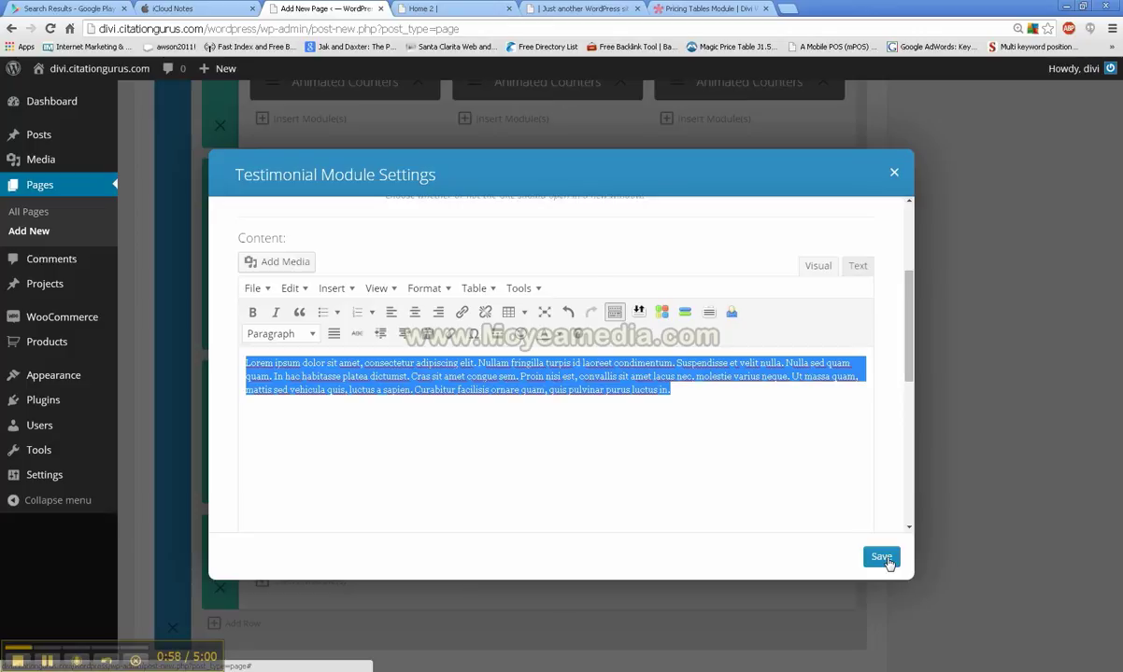
scroll(667, 401, "up", 3)
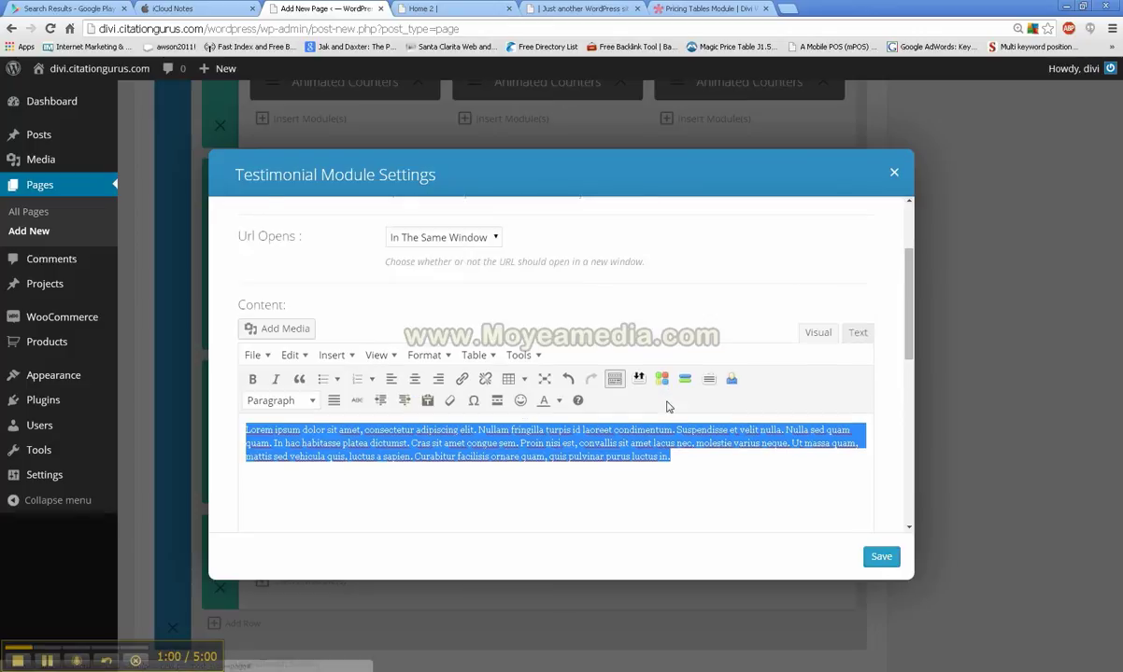
scroll(648, 386, "down", 5)
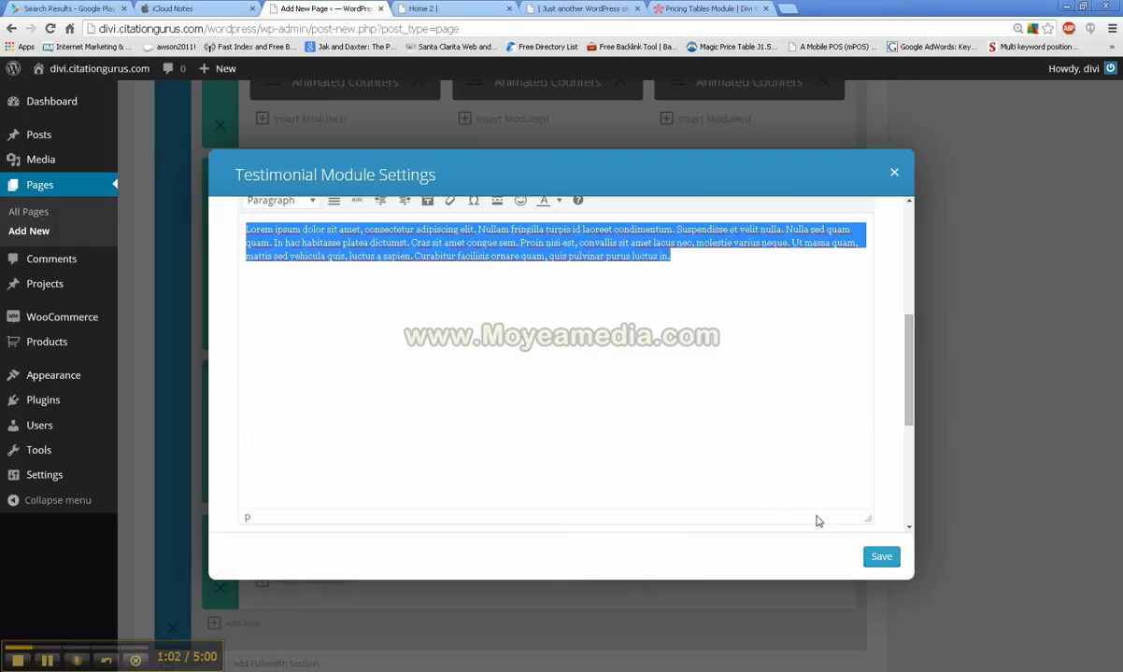
scroll(714, 437, "up", 2)
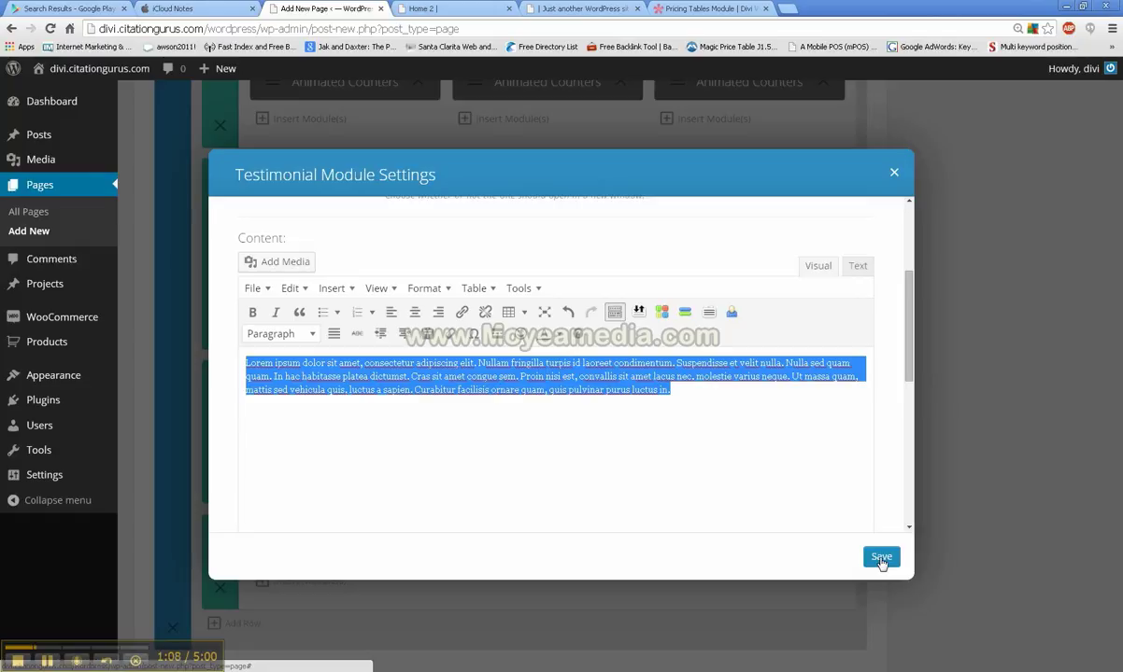
left_click(881, 557)
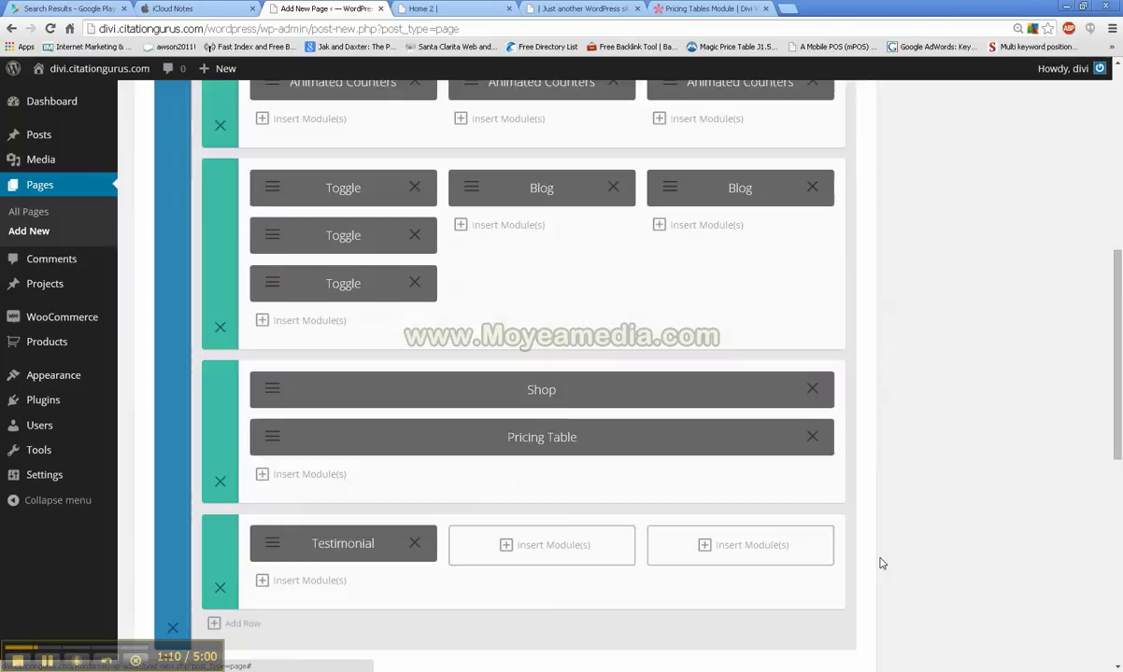
Insert a Testimonial module in the bottom row's second column with author name Demo 2 and # as the site URL.
left_click(542, 554)
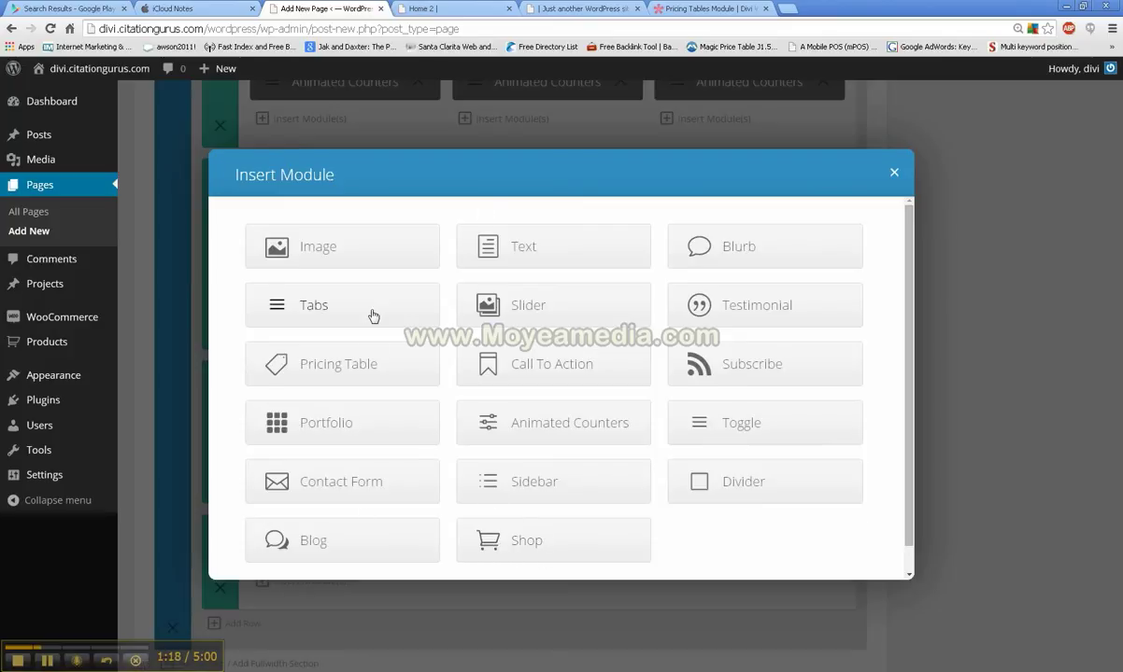
left_click(751, 311)
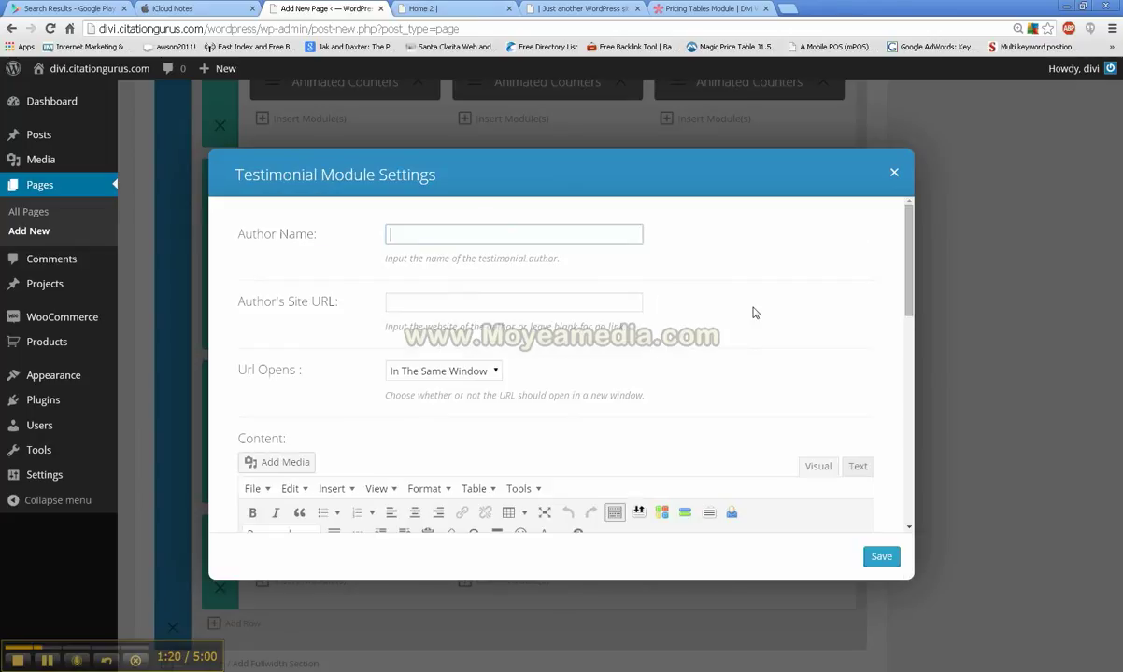
left_click(467, 236)
type("Demo 2")
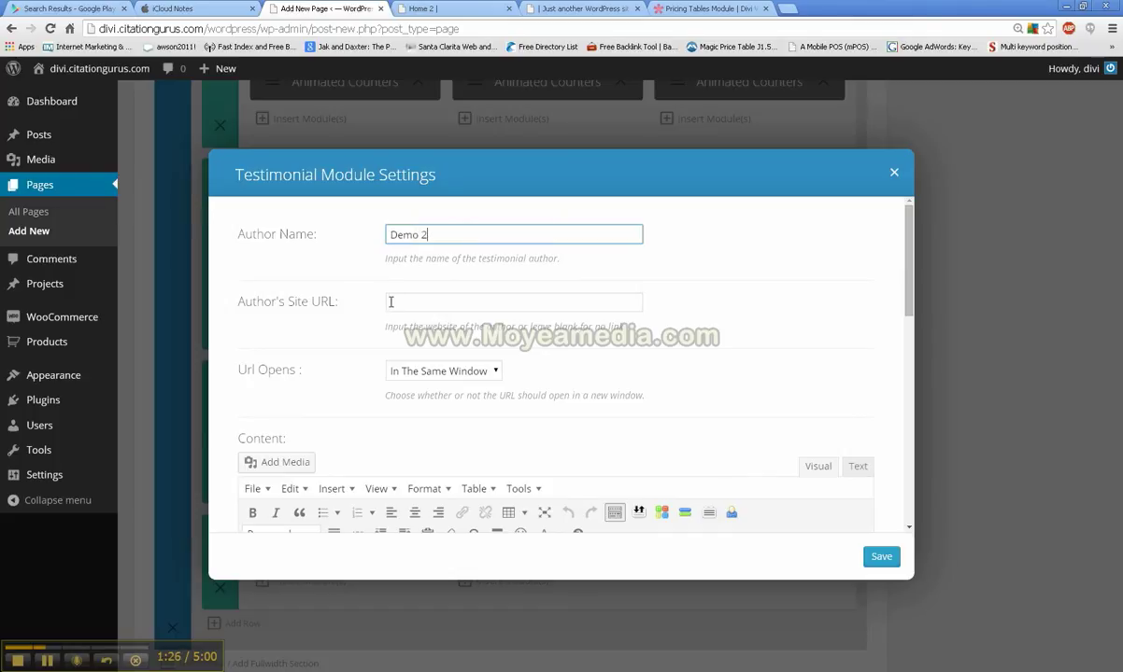
left_click(391, 302)
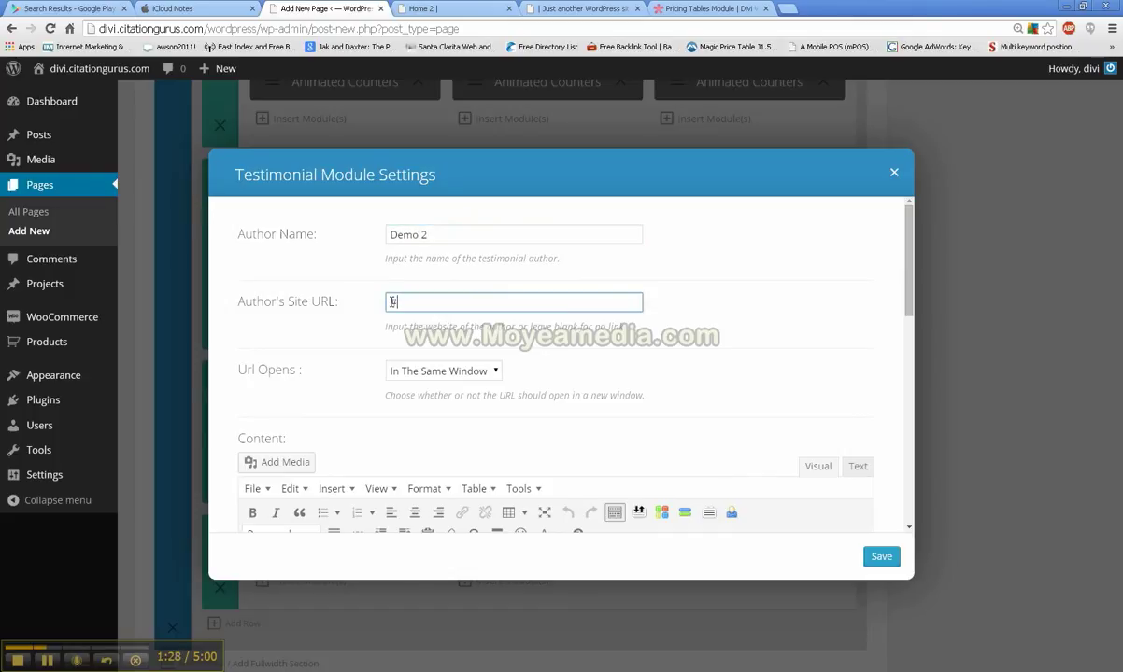
Fill the Demo 2 testimonial's content with the copied Lorem ipsum paragraph and save the module.
scroll(368, 442, "down", 4)
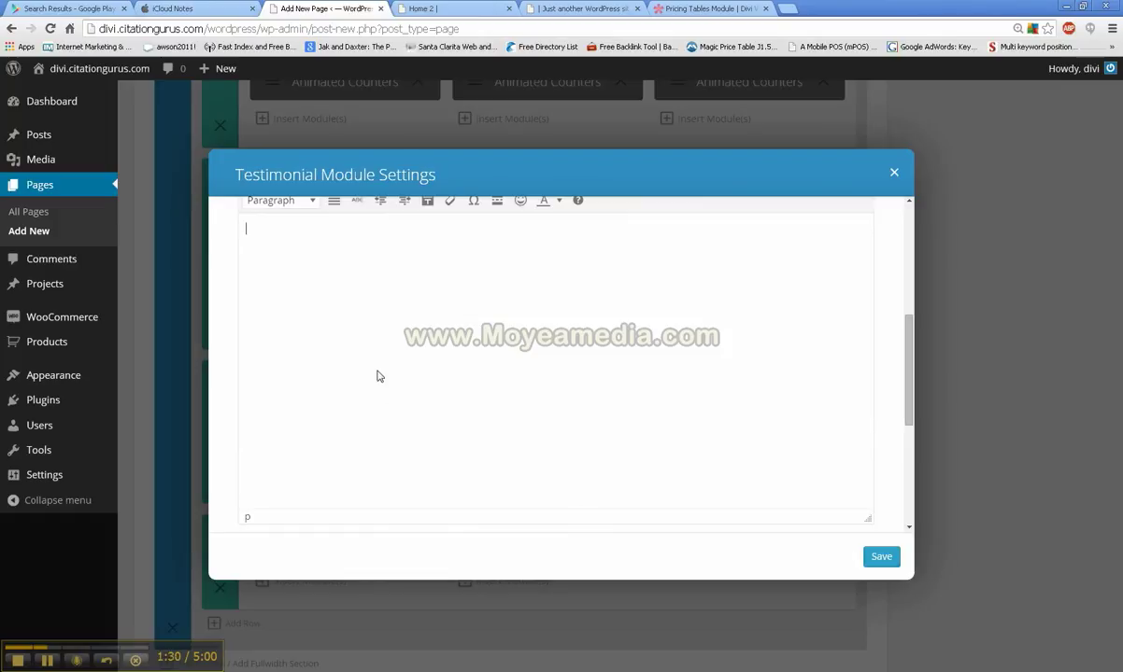
key("ctrl+v")
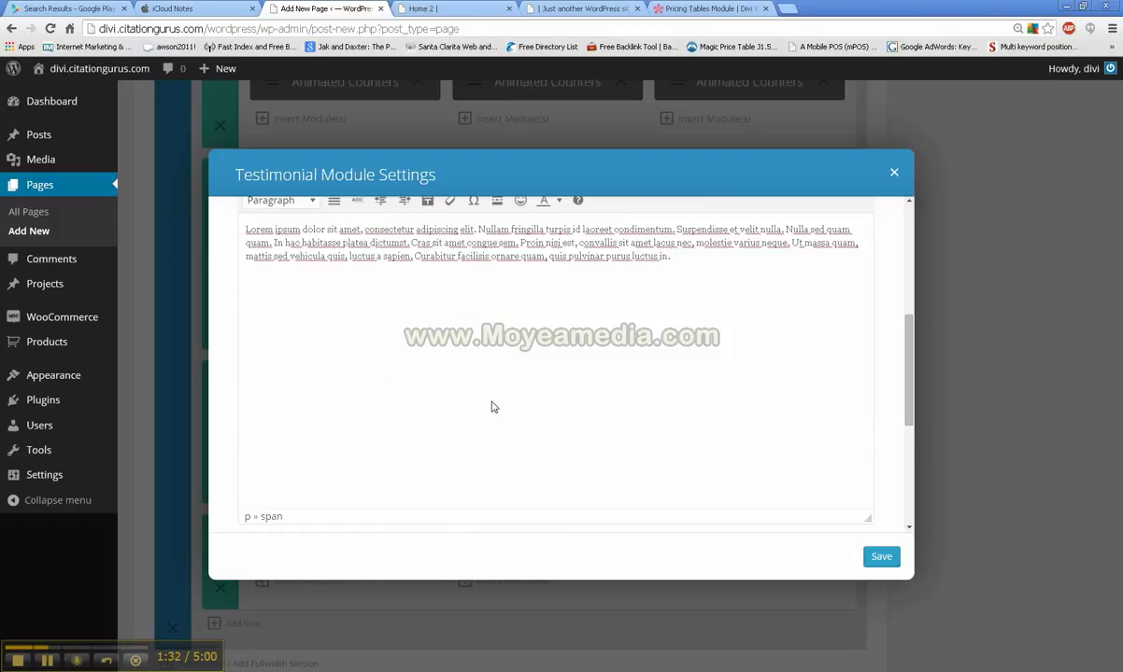
key("ctrl+plus")
key("ctrl+a")
key("ctrl+c")
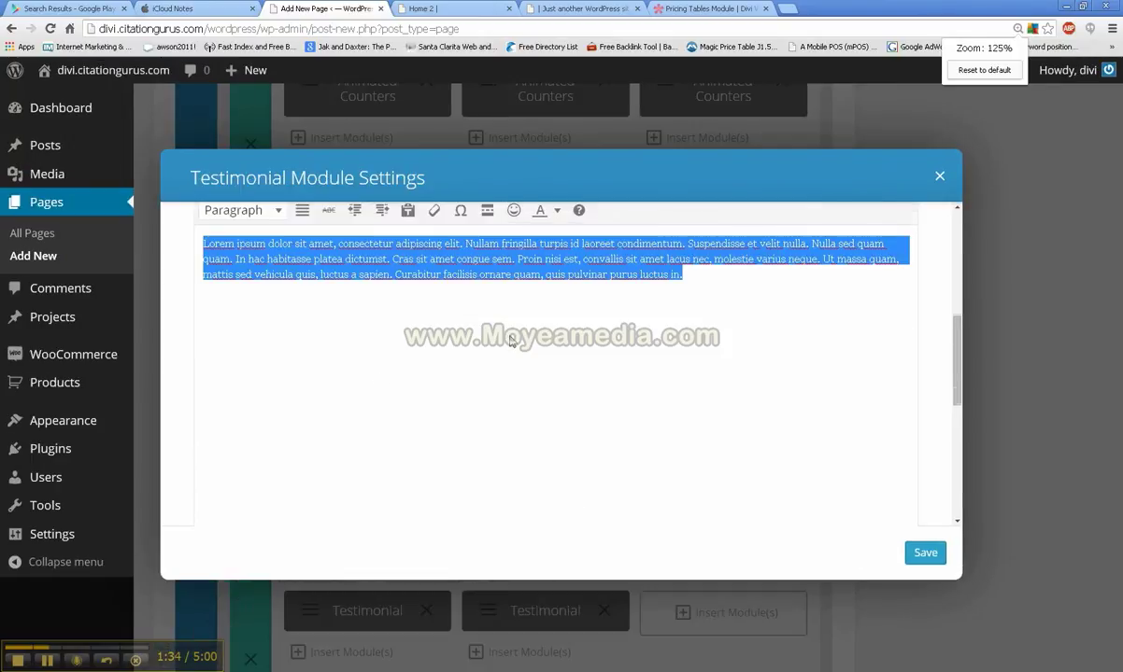
scroll(510, 341, "up", 2)
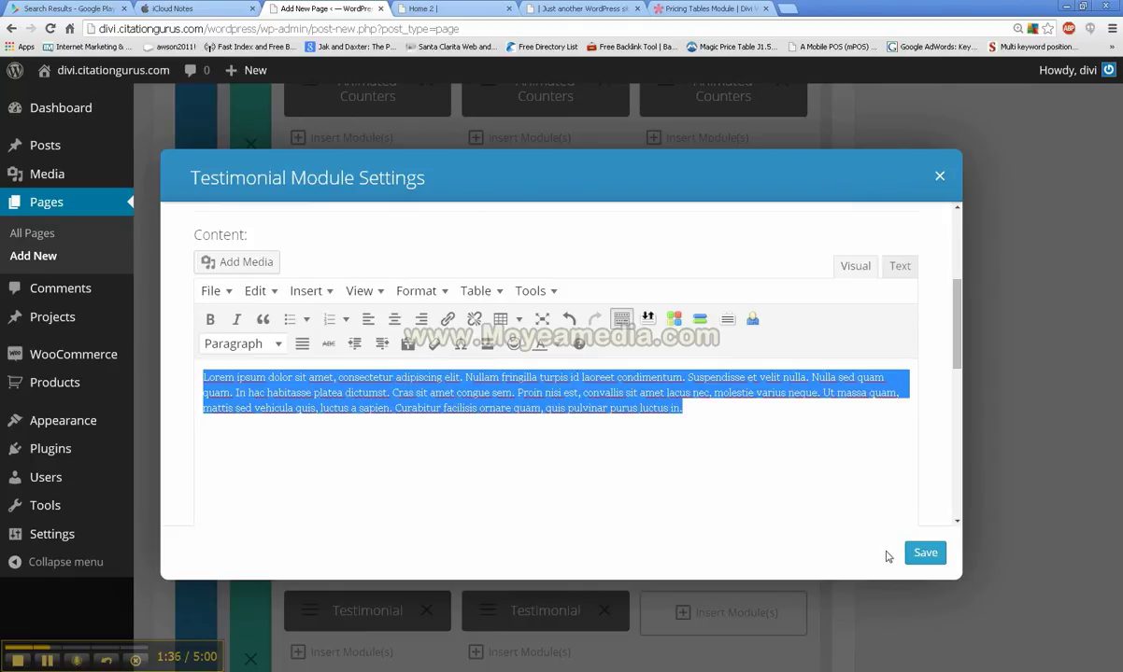
left_click(925, 553)
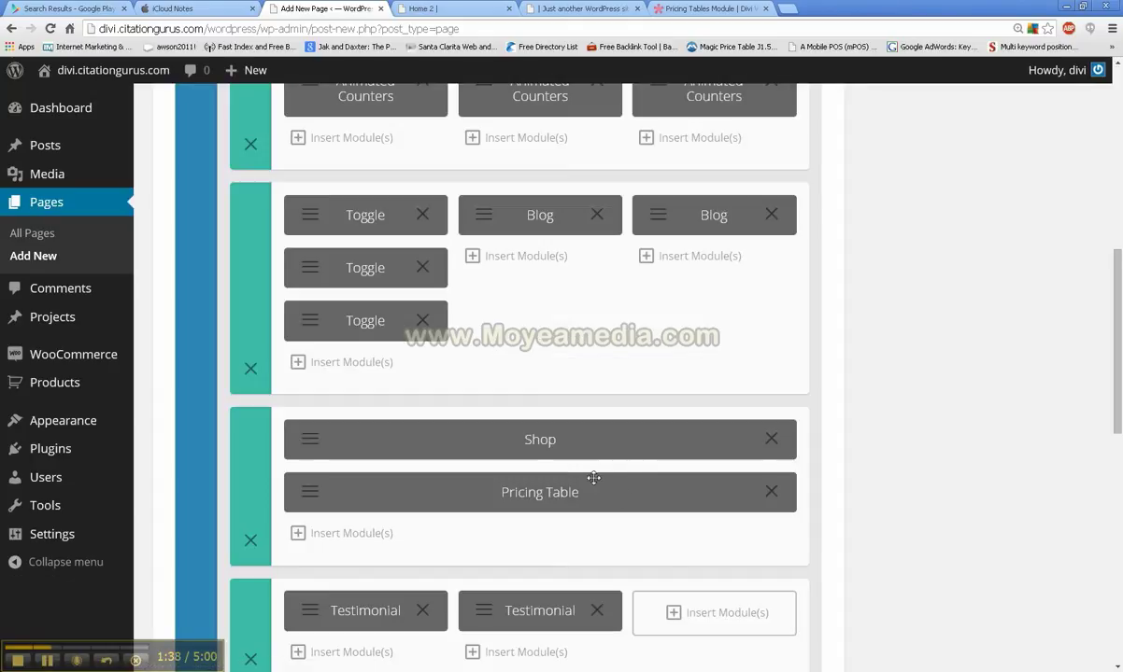
Insert a Testimonial module in the bottom row's third column with author name Demo 3.
left_click(723, 615)
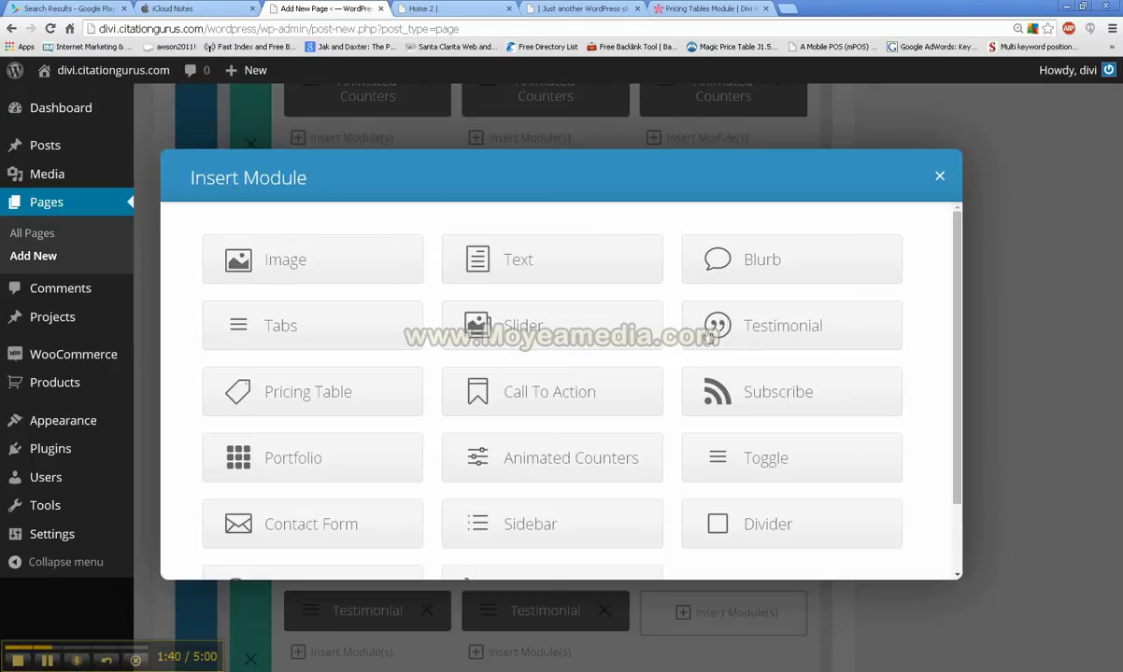
left_click(711, 327)
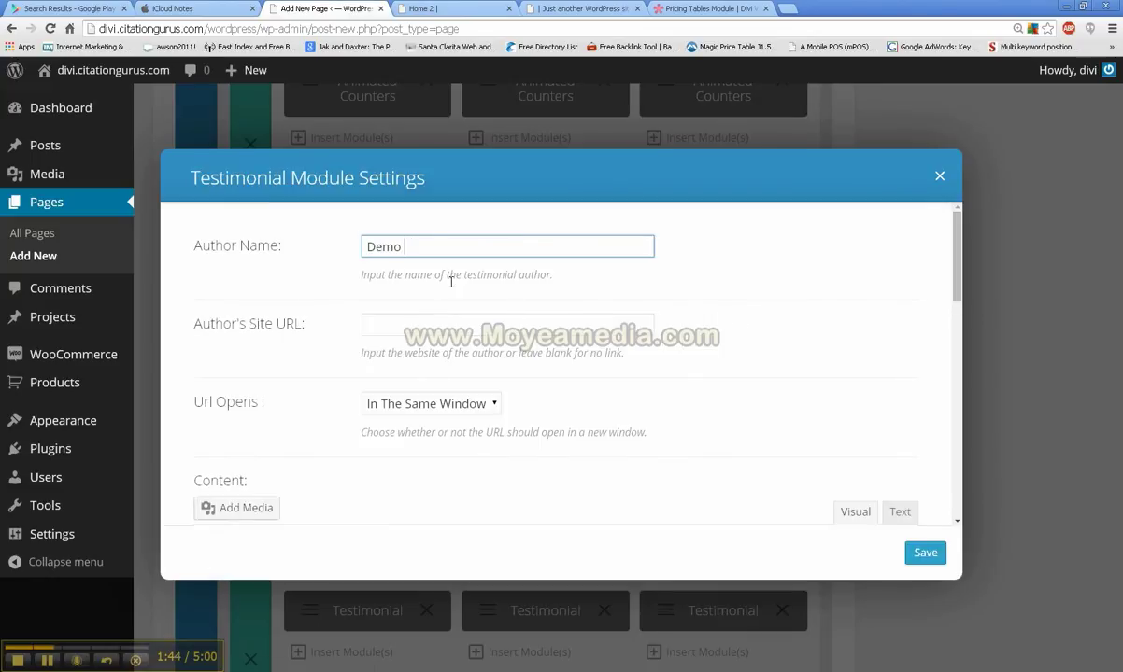
left_click(457, 321)
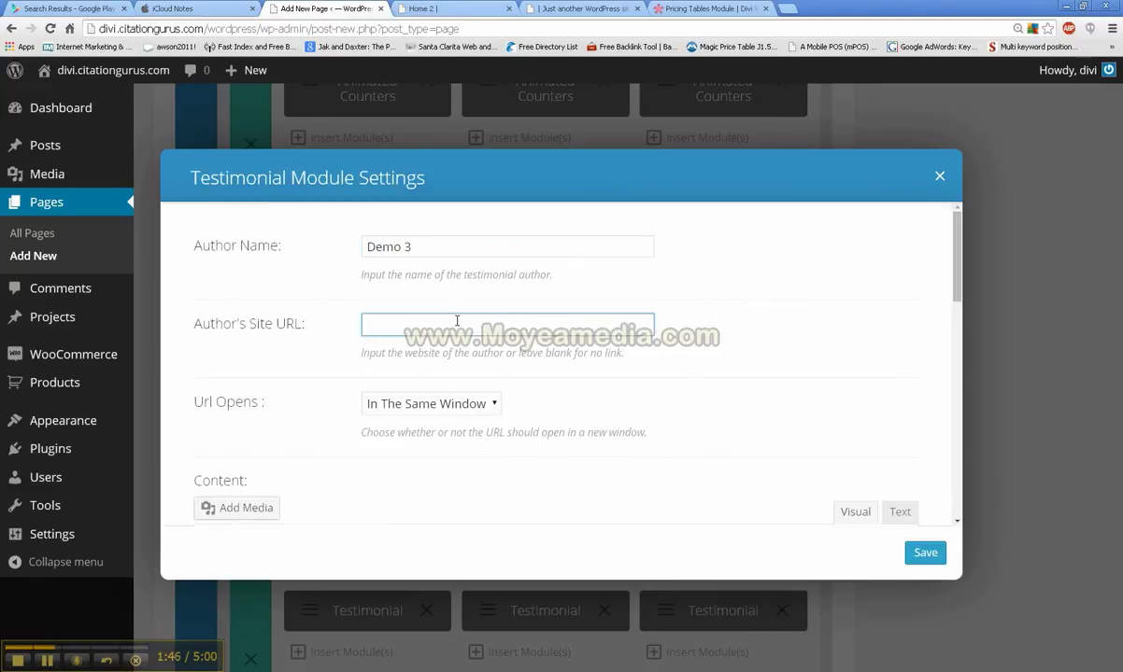
Paste the Lorem ipsum paragraph into the Demo 3 testimonial's content and save the module.
scroll(402, 402, "down", 3)
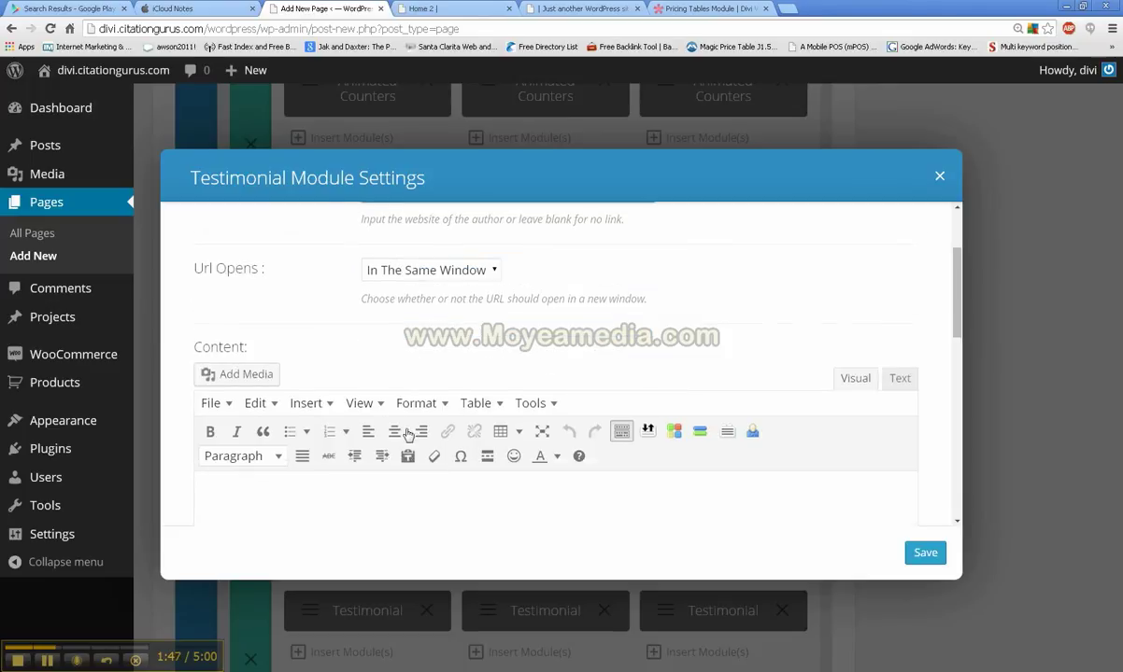
scroll(290, 435, "down", 1)
left_click(355, 459)
key("ctrl+v")
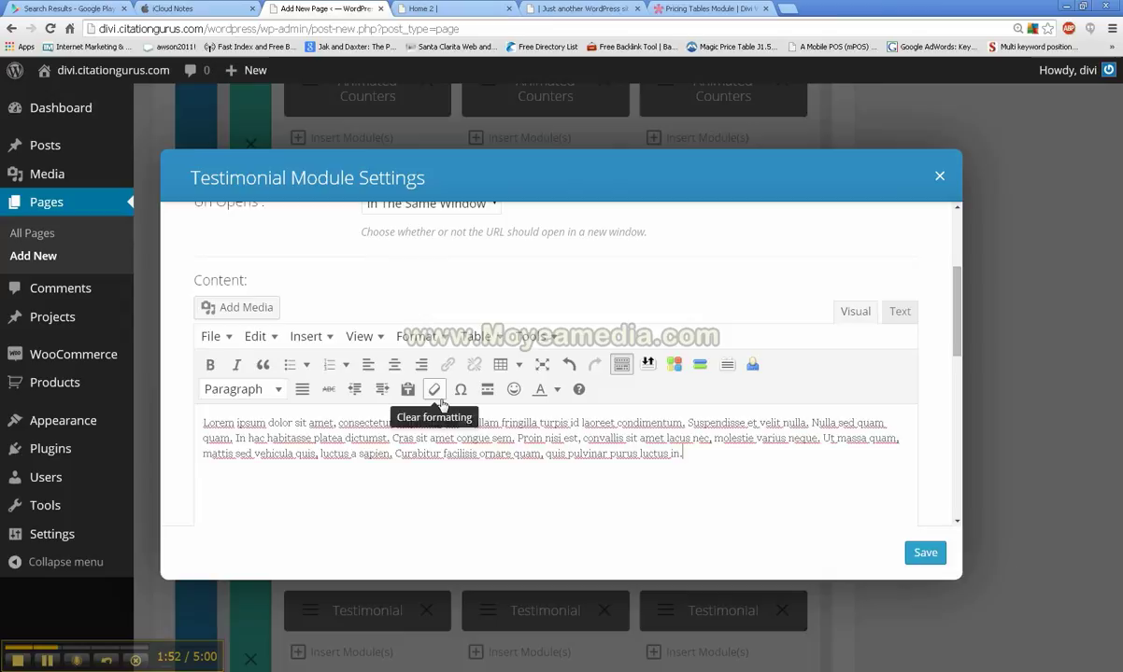
key("ctrl+a")
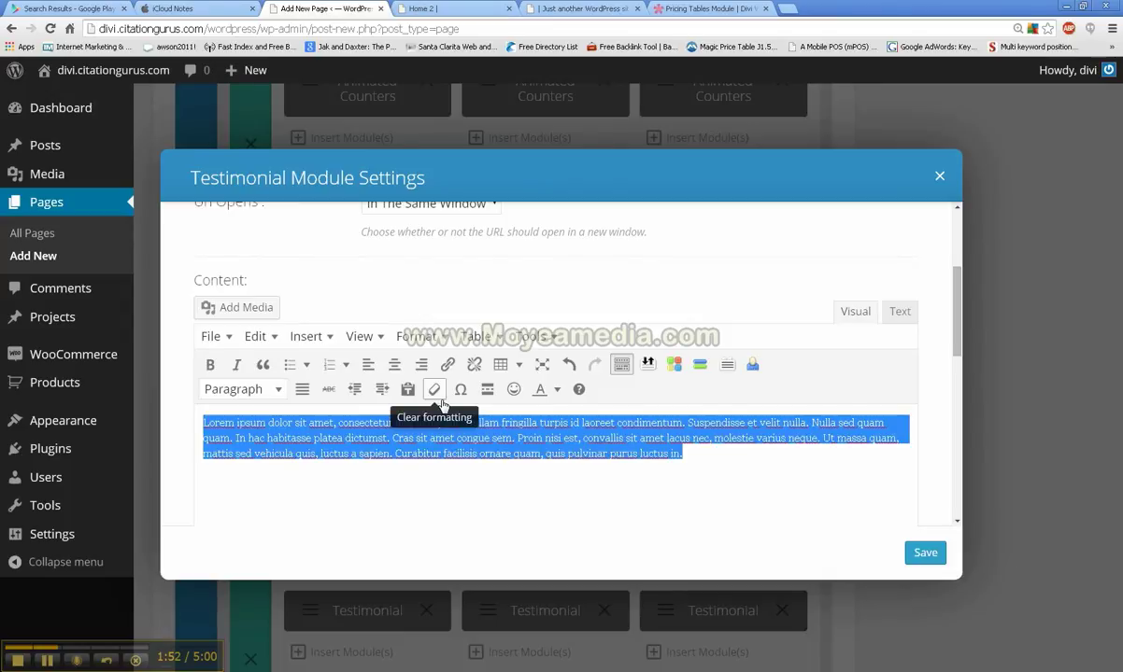
left_click(925, 553)
Preview the Home 2 page and check the row of three testimonials beneath the pricing tables.
scroll(968, 287, "up", 10)
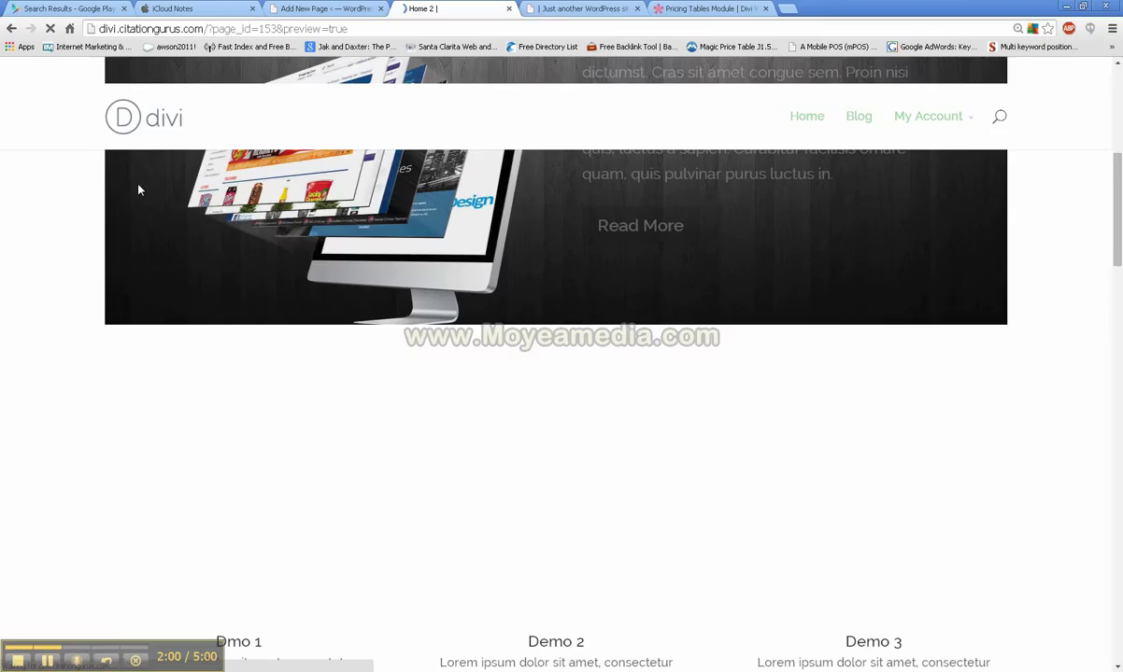
scroll(133, 207, "down", 15)
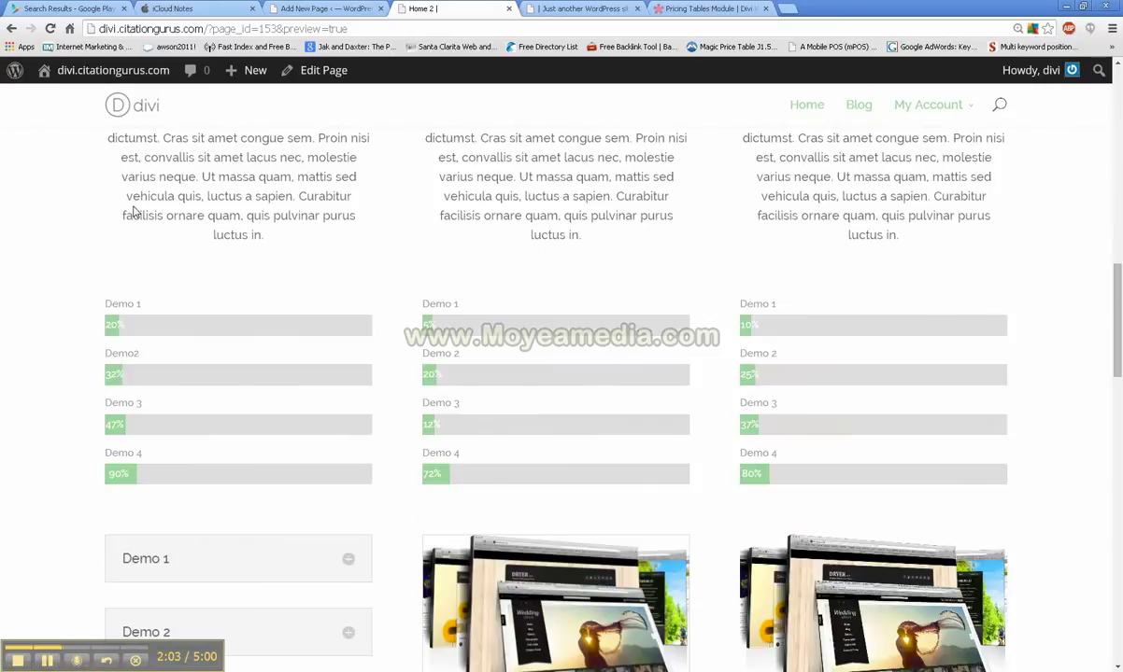
scroll(134, 213, "down", 8)
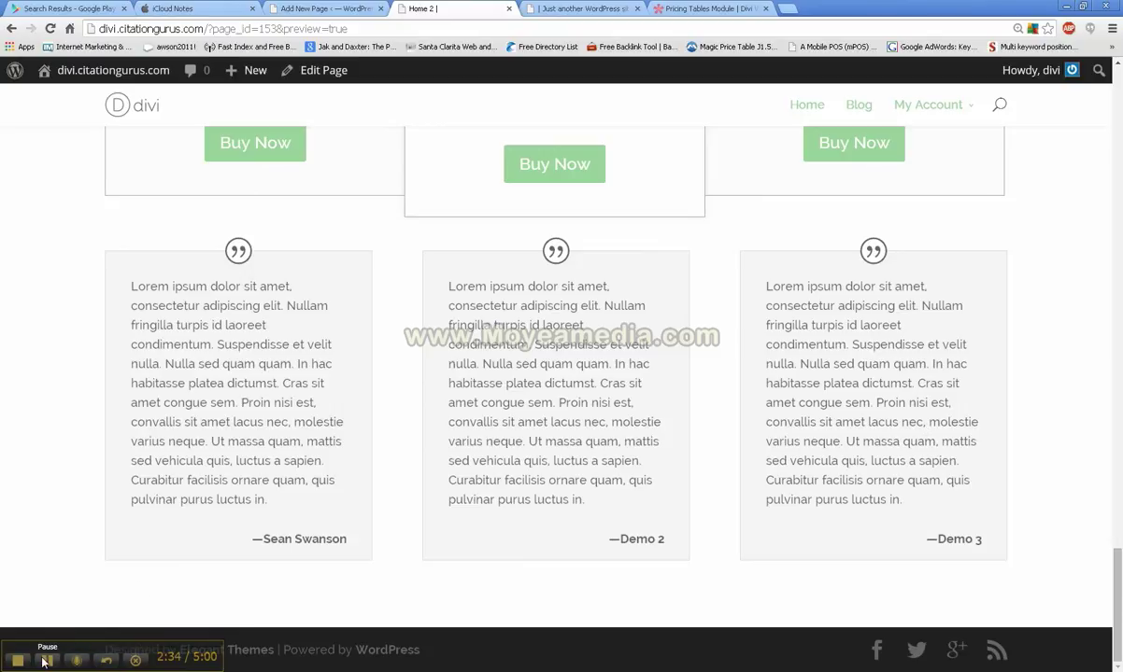
Return to the page editor and insert a Sidebar module below the Blurb in the second row's third column.
key("ctrl+shift+Tab")
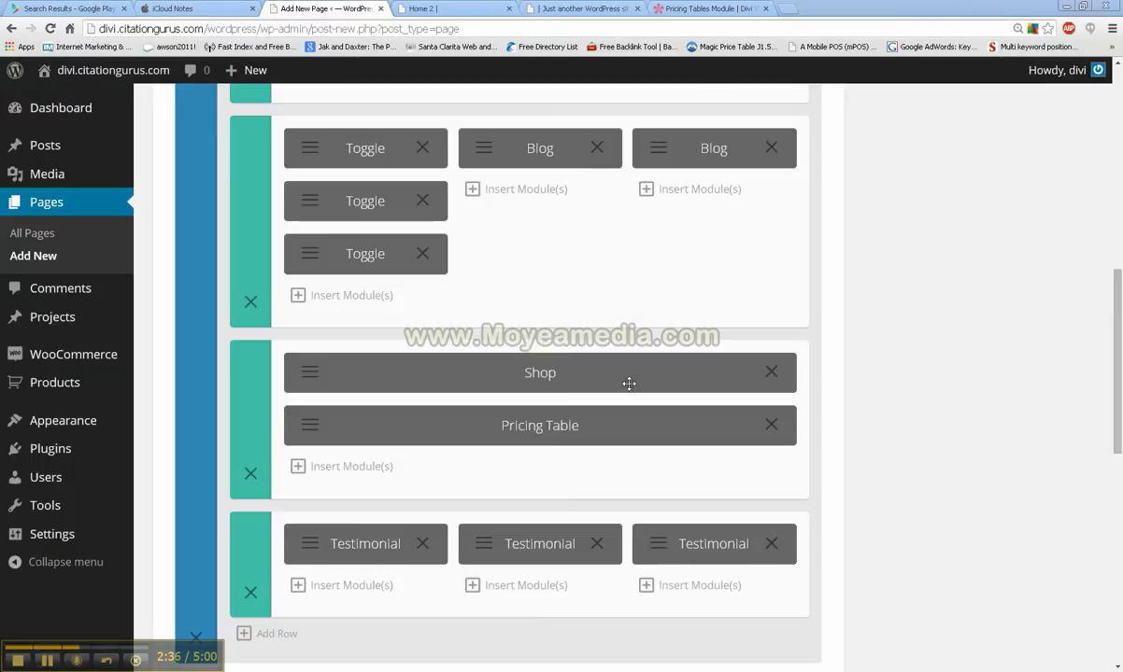
scroll(882, 339, "up", 2)
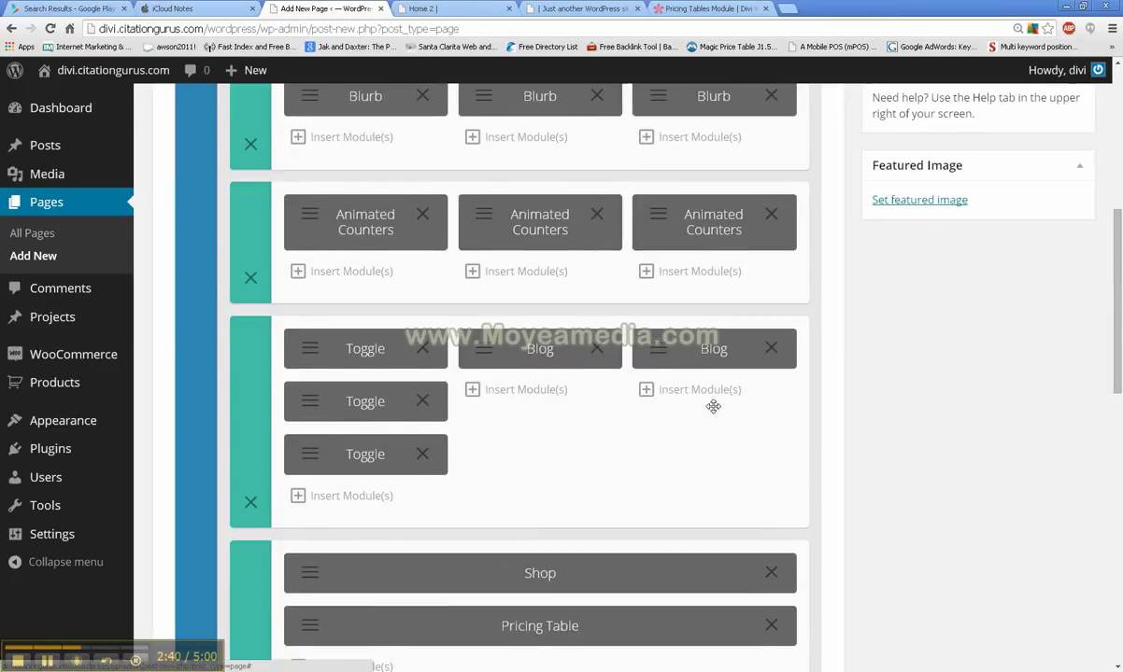
scroll(715, 403, "up", 1)
scroll(712, 419, "up", 2)
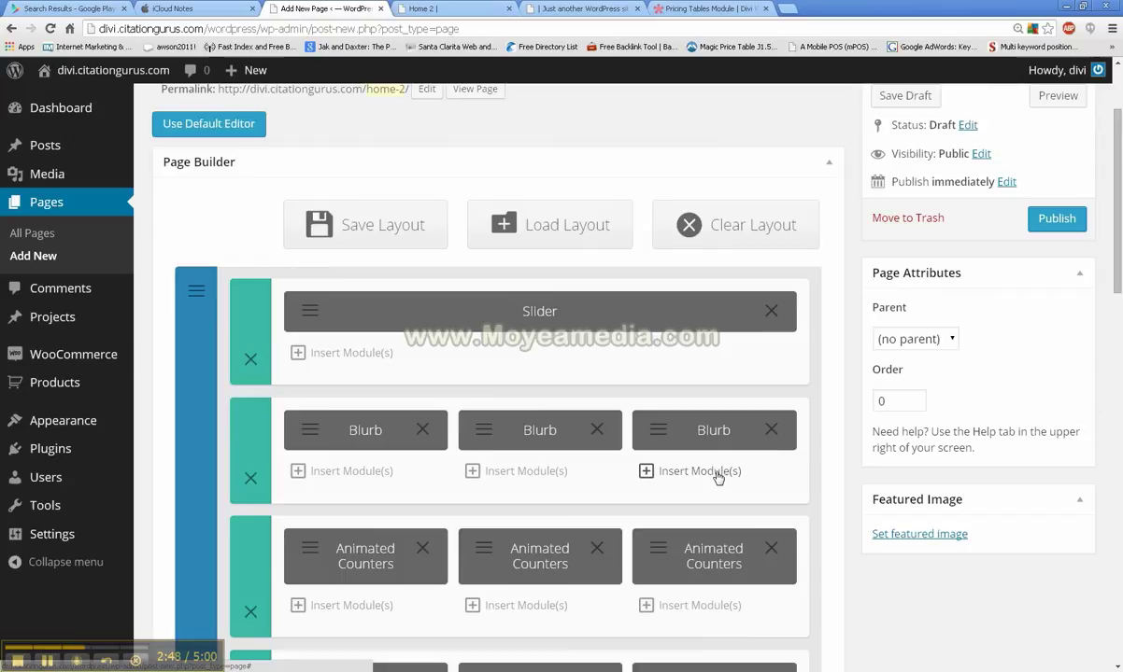
left_click(716, 474)
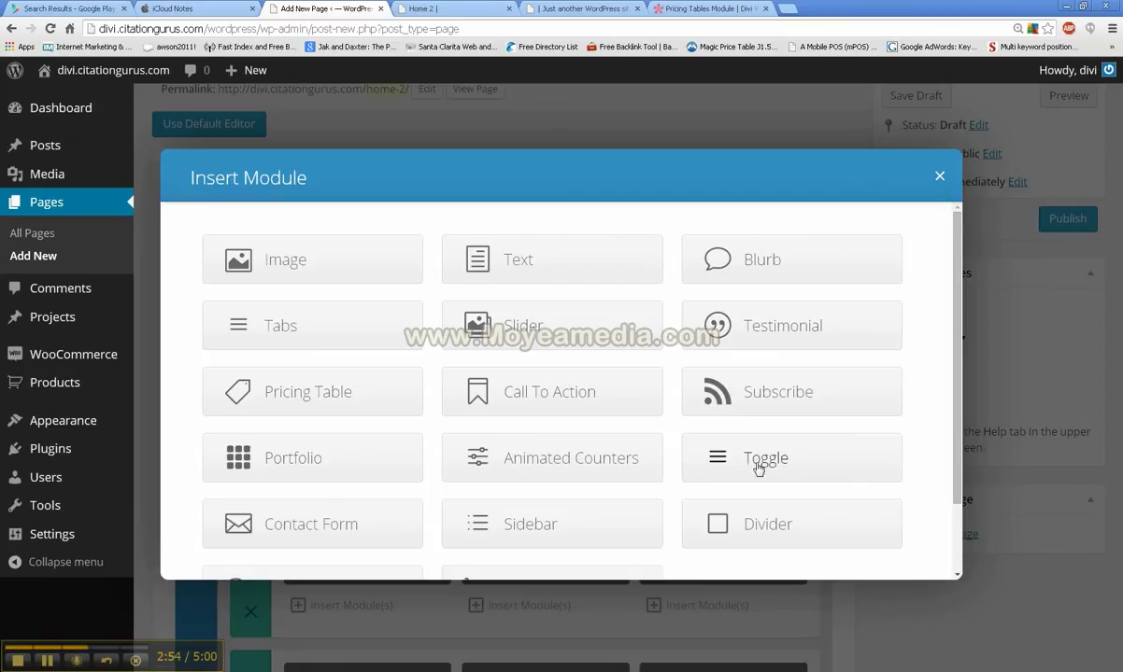
left_click(520, 531)
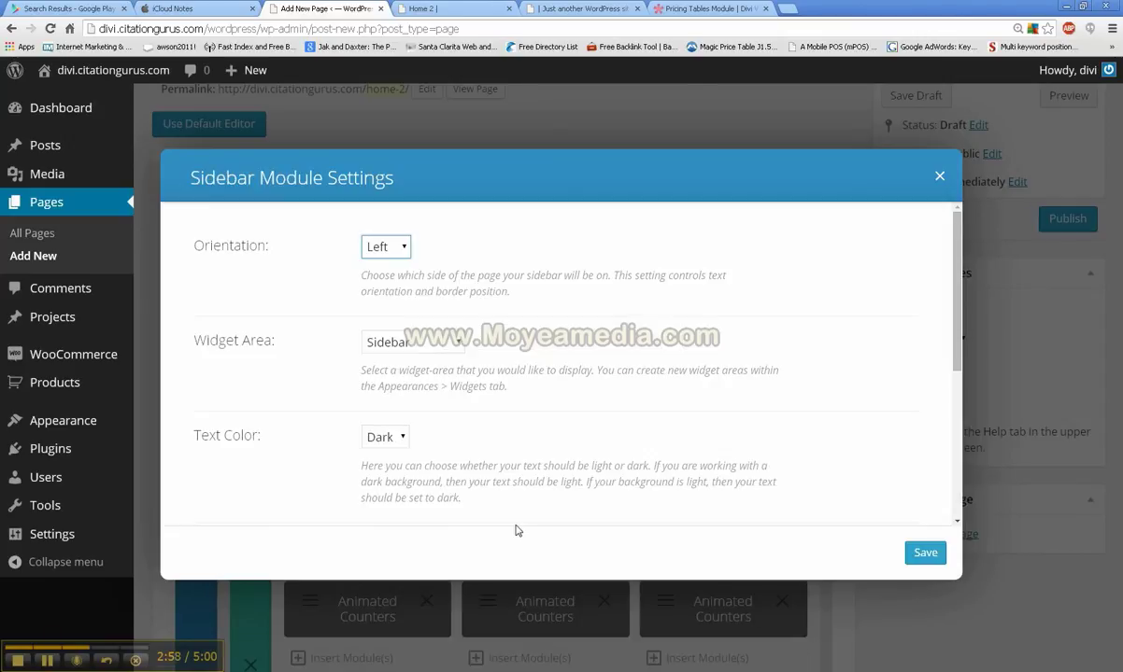
Set the Sidebar module's orientation to Right with Sidebar as its widget area, and save the module.
left_click(389, 254)
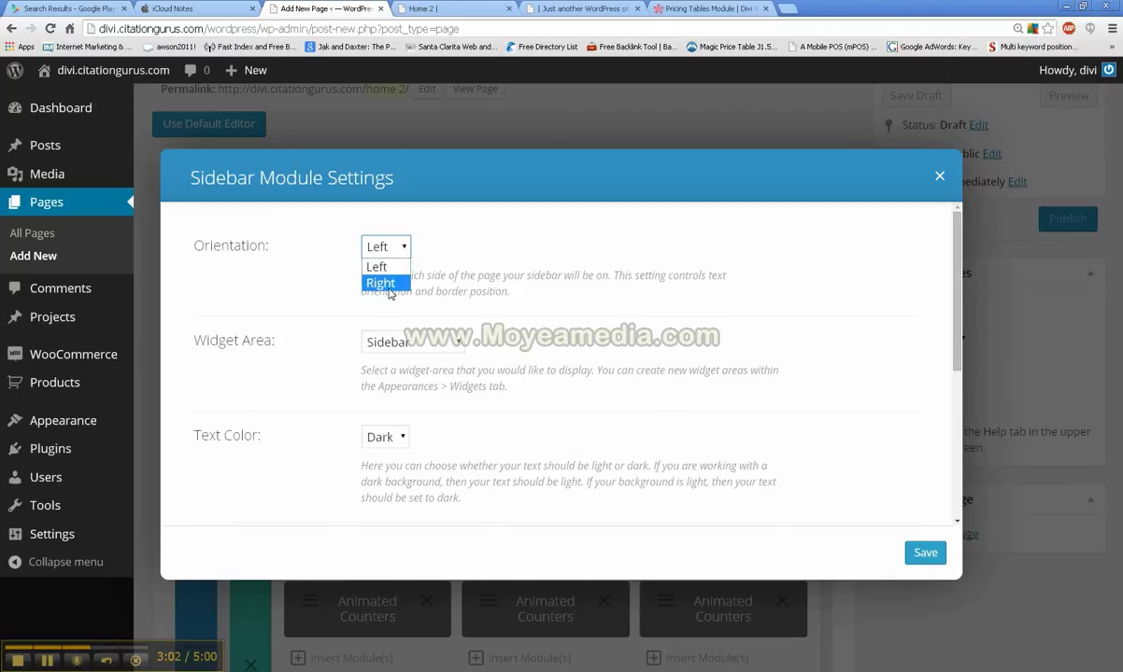
left_click(389, 284)
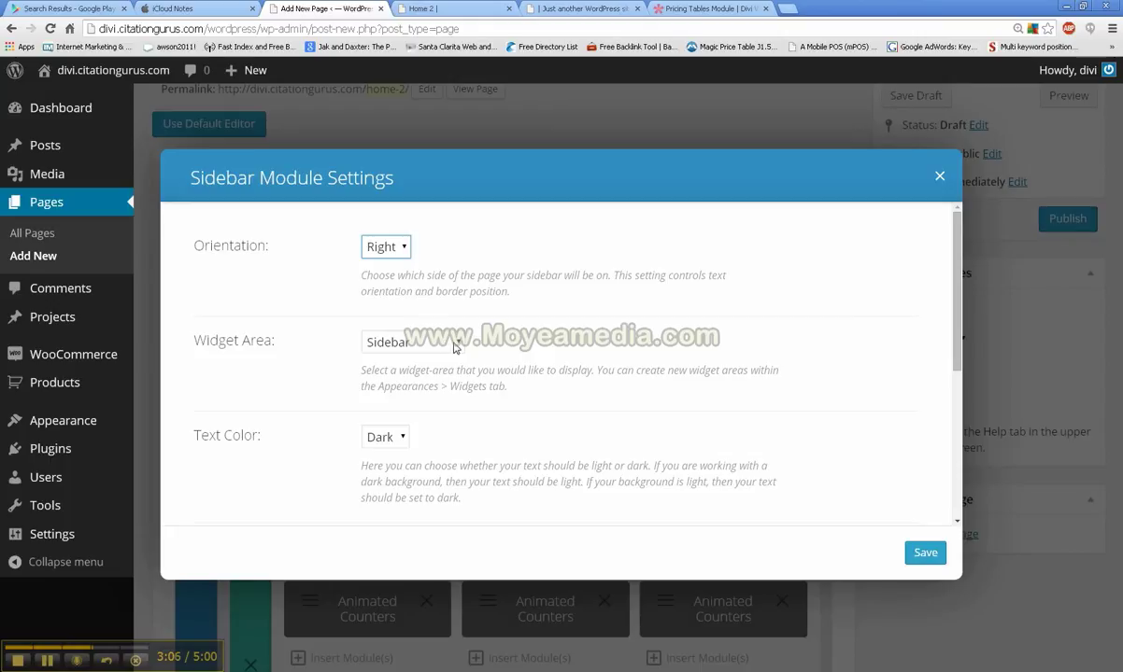
left_click(455, 345)
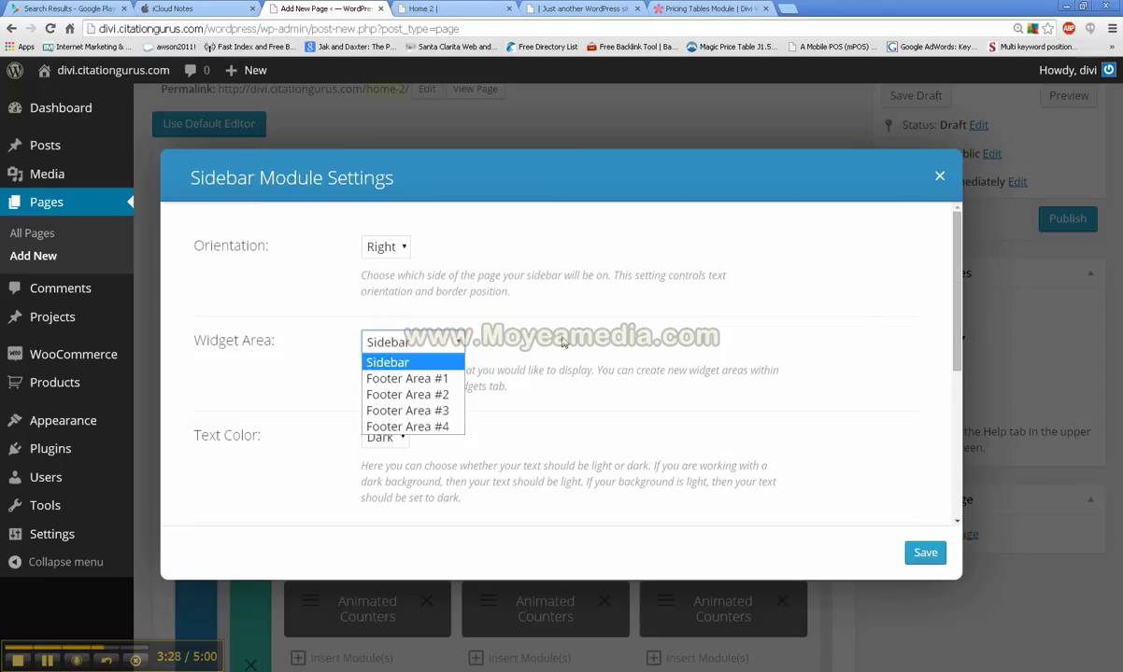
left_click(511, 327)
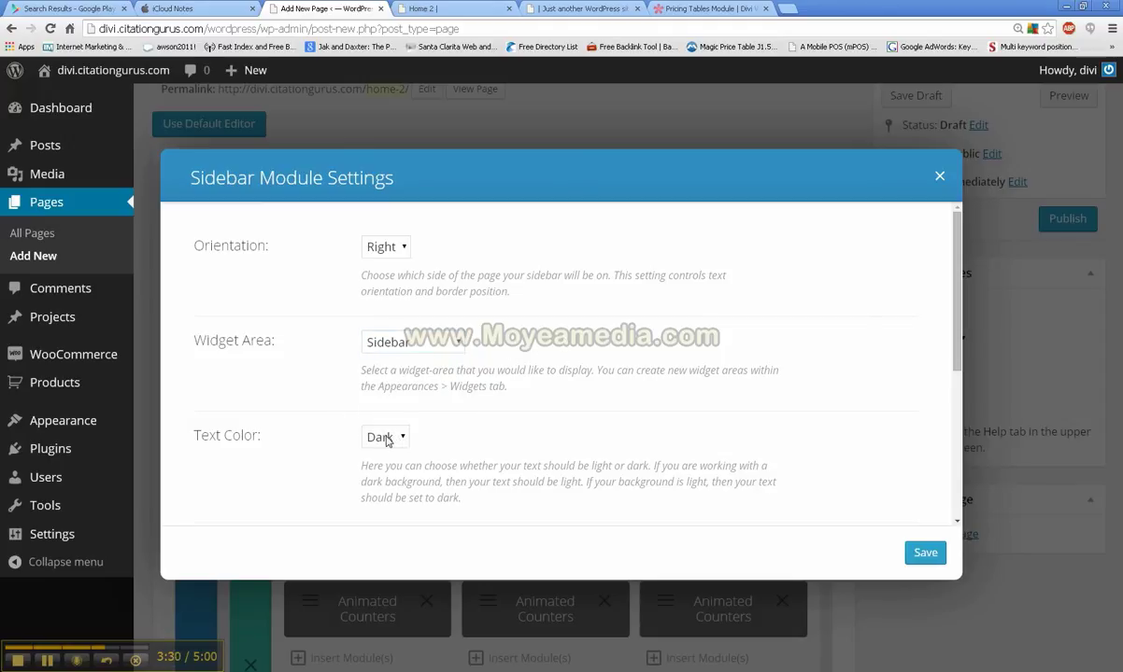
scroll(304, 415, "down", 3)
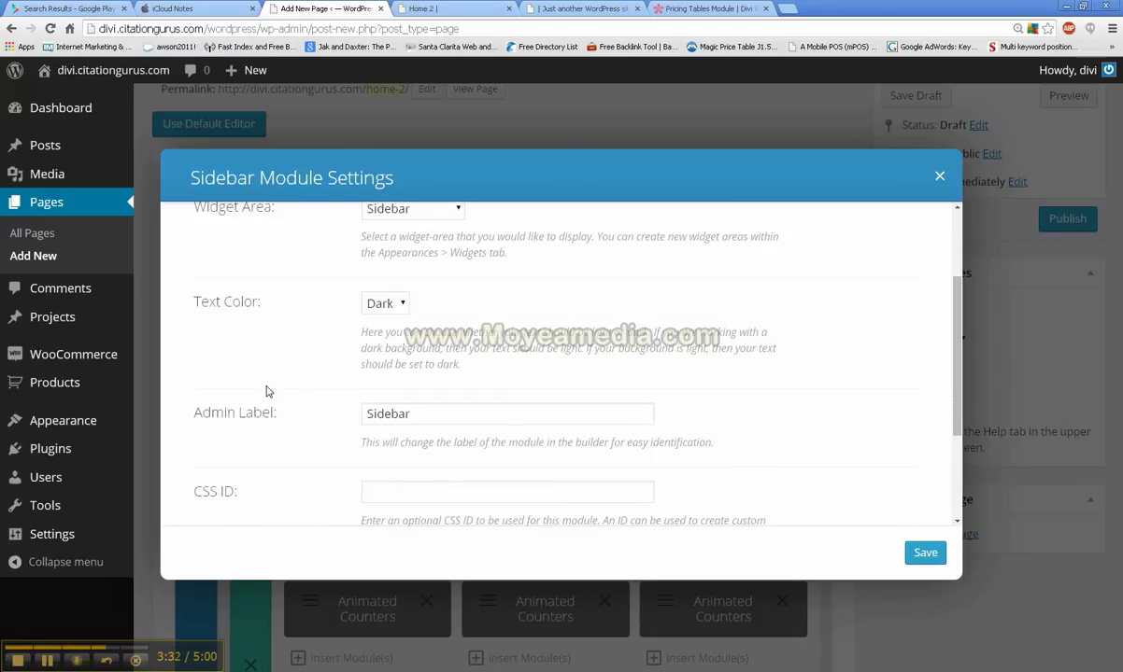
scroll(271, 374, "down", 2)
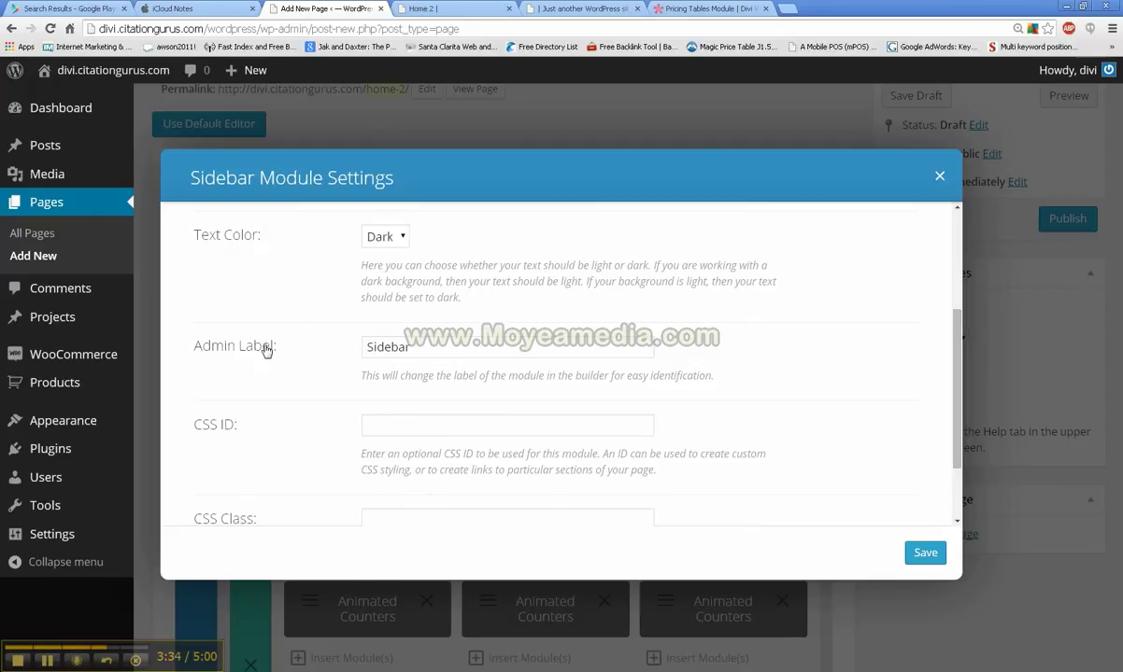
scroll(280, 359, "down", 3)
scroll(314, 335, "up", 5)
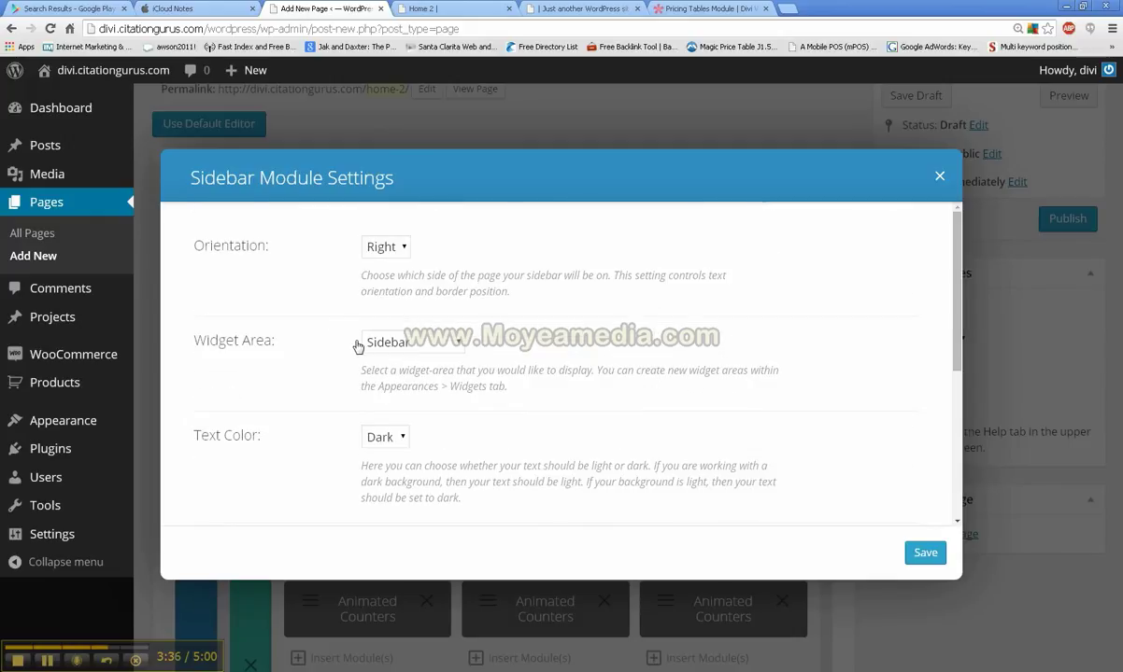
left_click(926, 554)
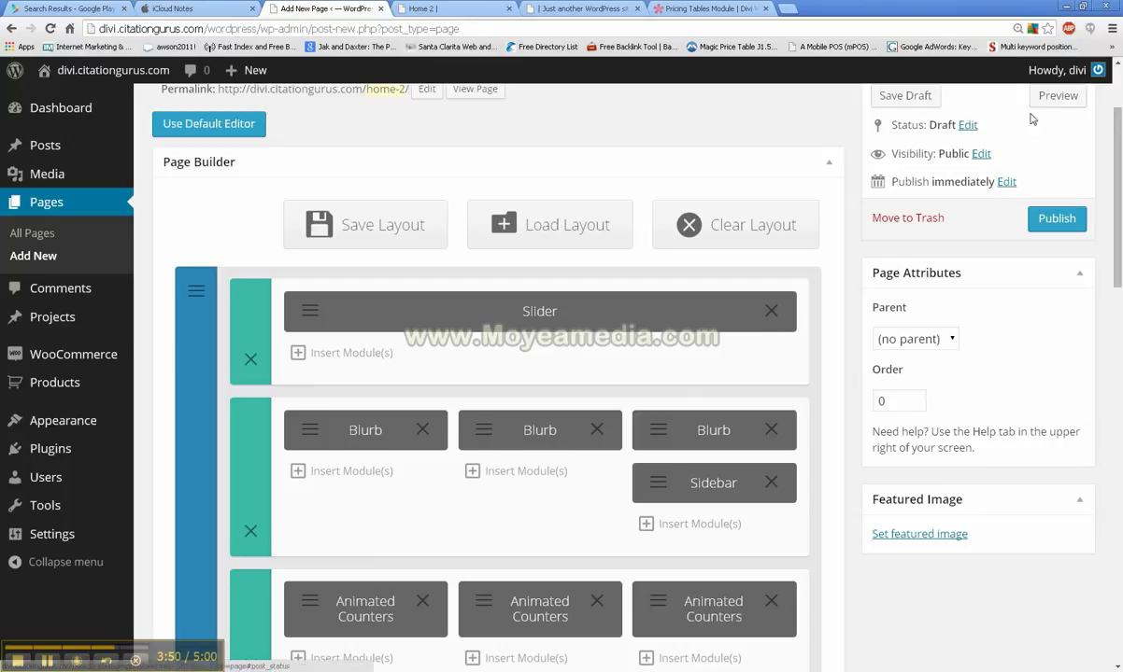
Open a preview of the Home 2 page with the added Sidebar module.
scroll(977, 213, "up", 3)
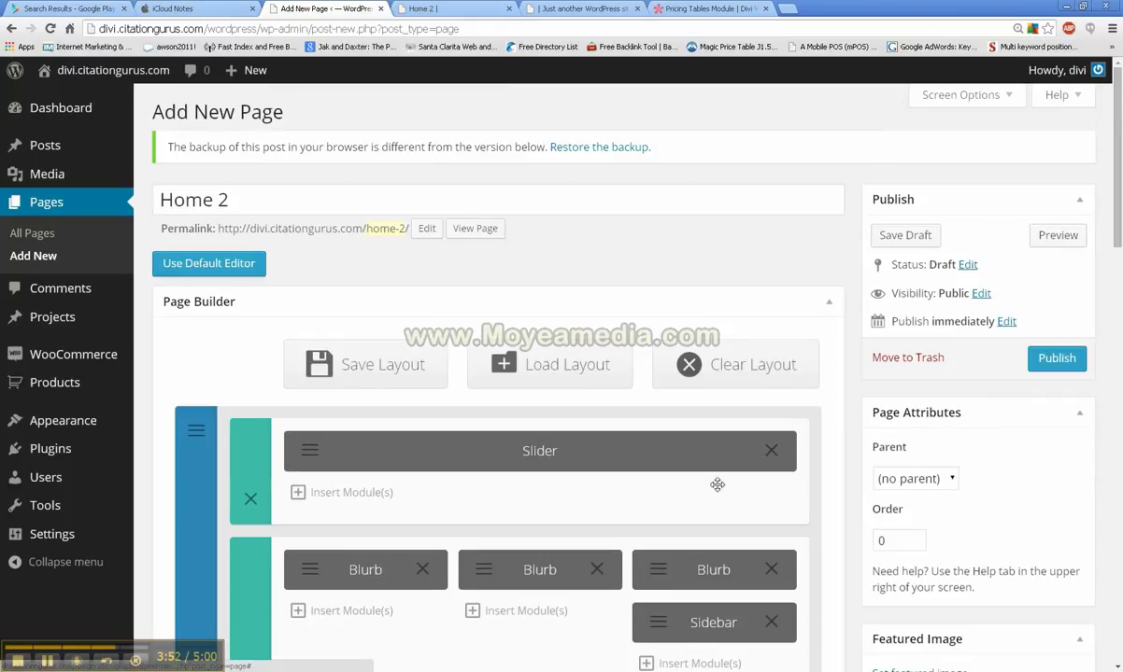
scroll(731, 541, "down", 1)
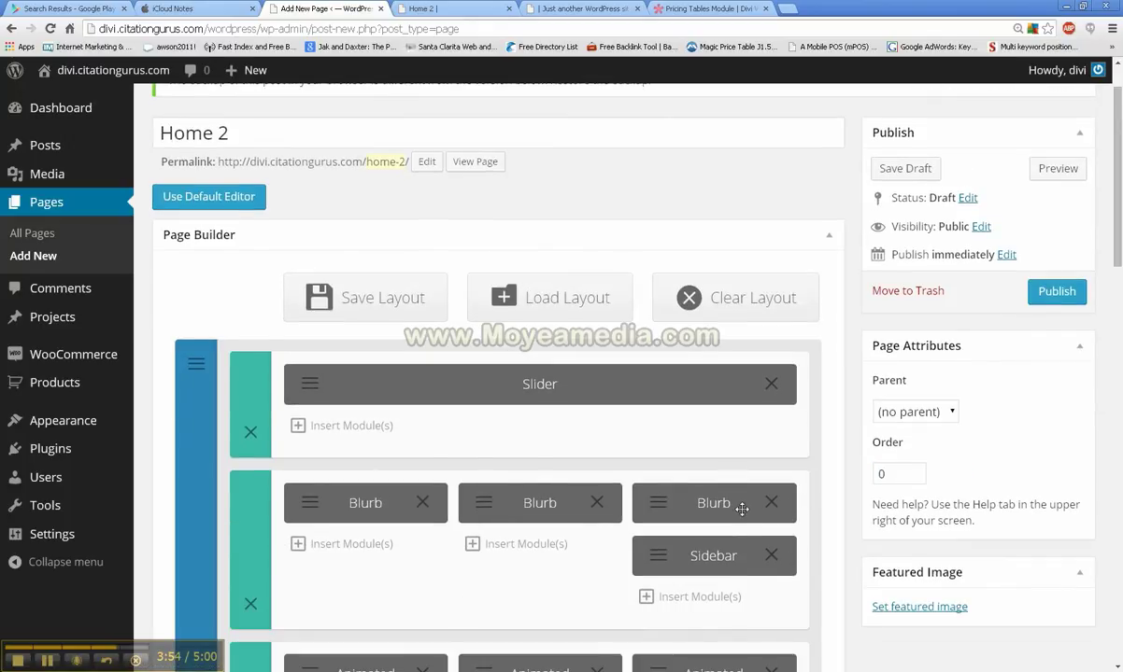
scroll(742, 504, "up", 1)
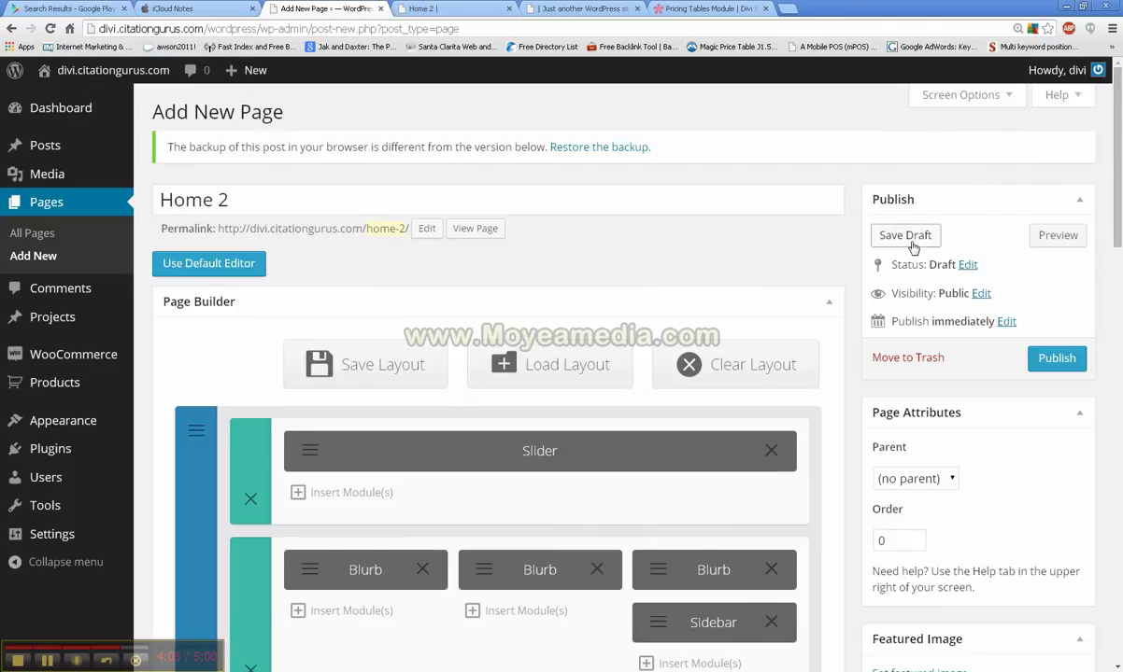
left_click(1058, 236)
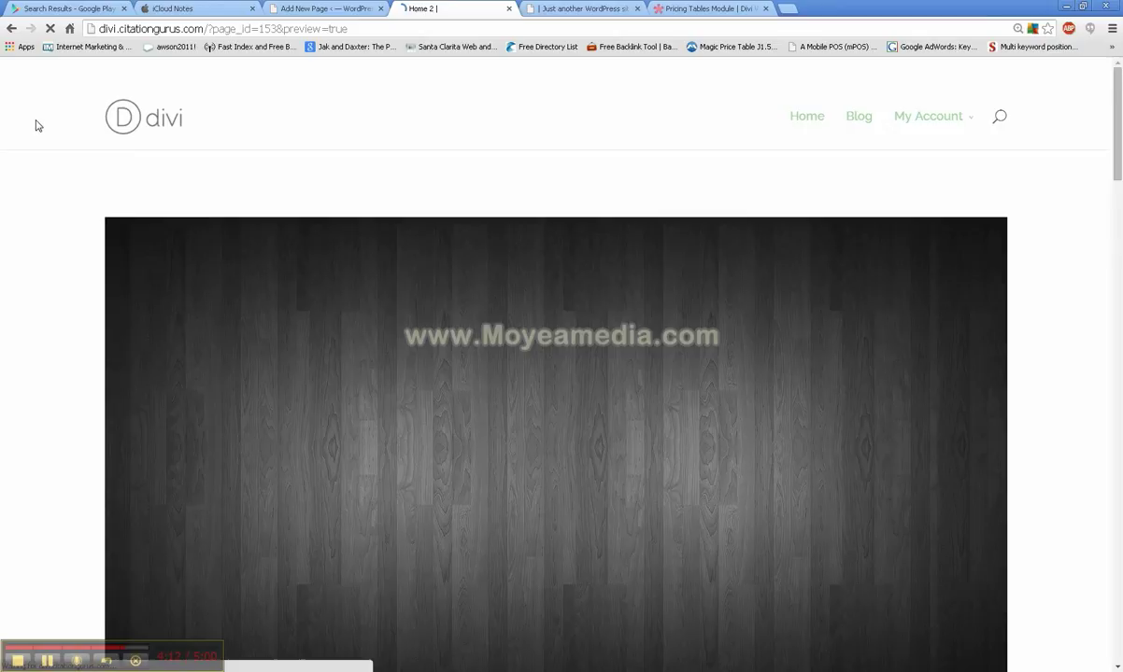
Examine the previewed page between the slider and the testimonials for the sidebar below the third blurb, and return to the page editor.
scroll(54, 225, "down", 15)
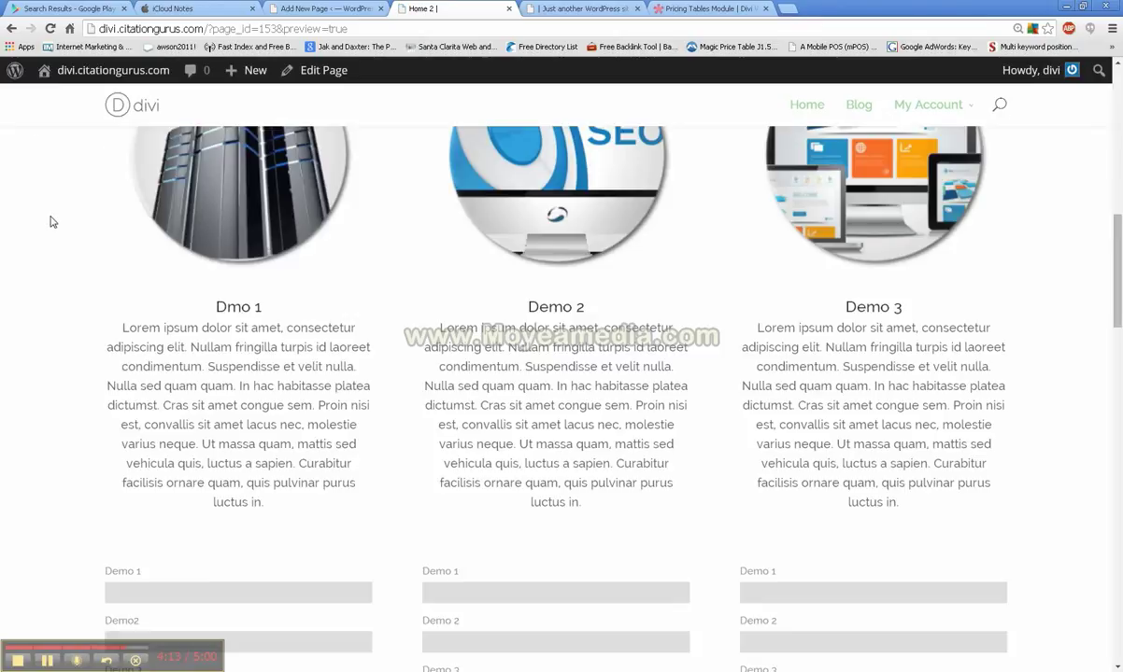
scroll(59, 219, "down", 10)
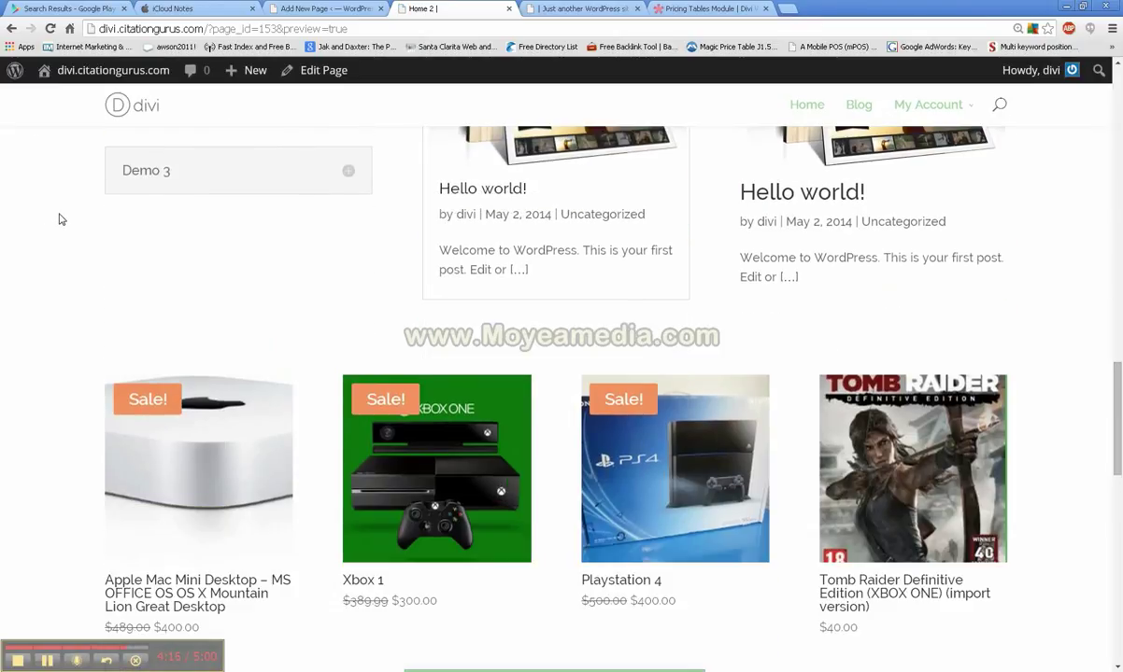
scroll(60, 219, "up", 15)
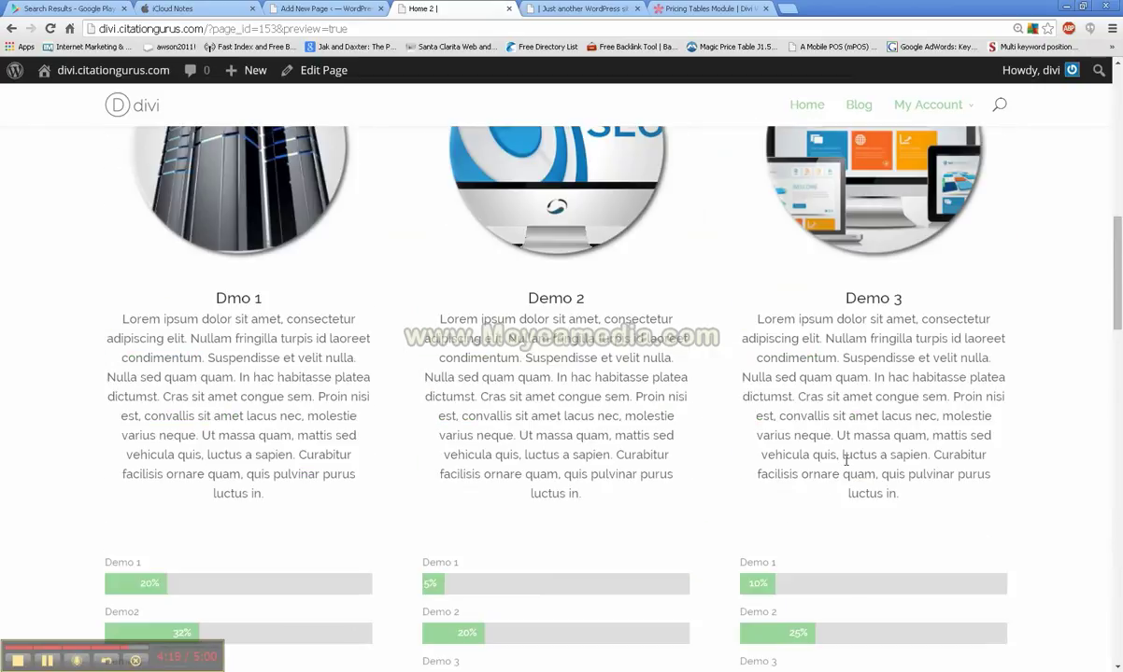
scroll(898, 399, "up", 4)
scroll(898, 399, "down", 12)
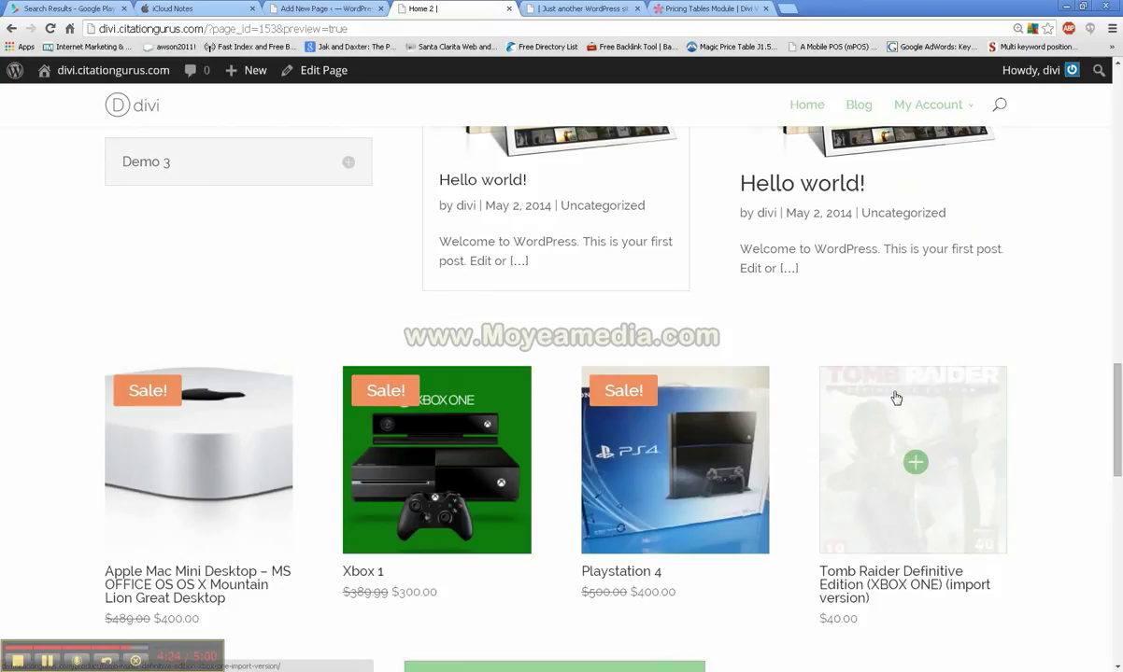
scroll(881, 377, "up", 2)
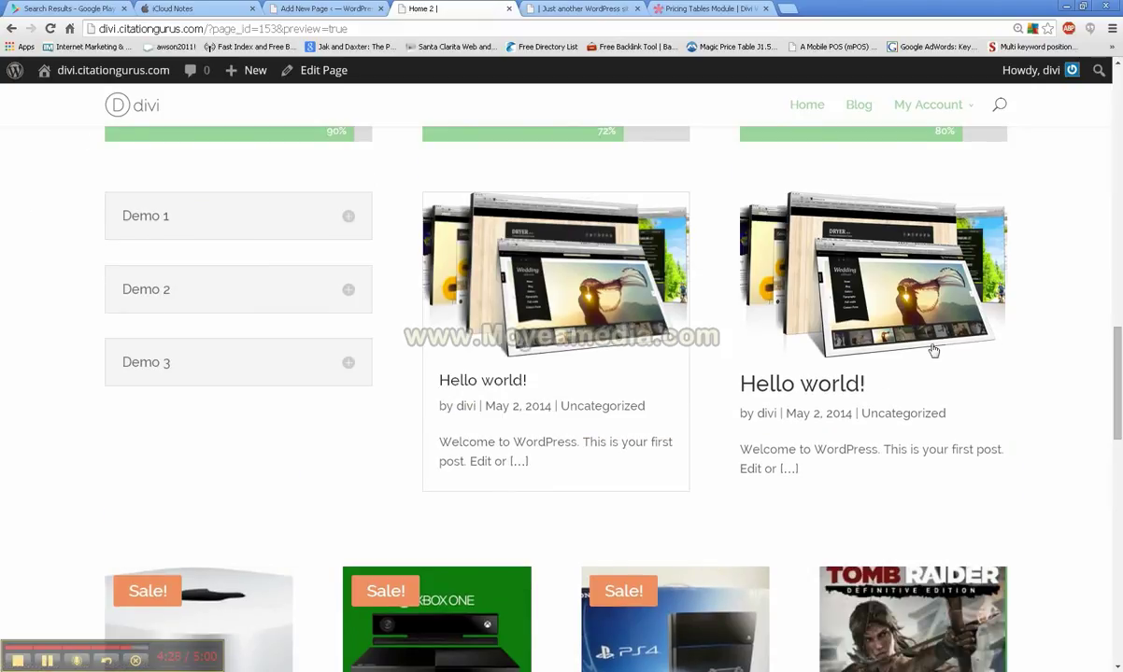
scroll(928, 421, "up", 3)
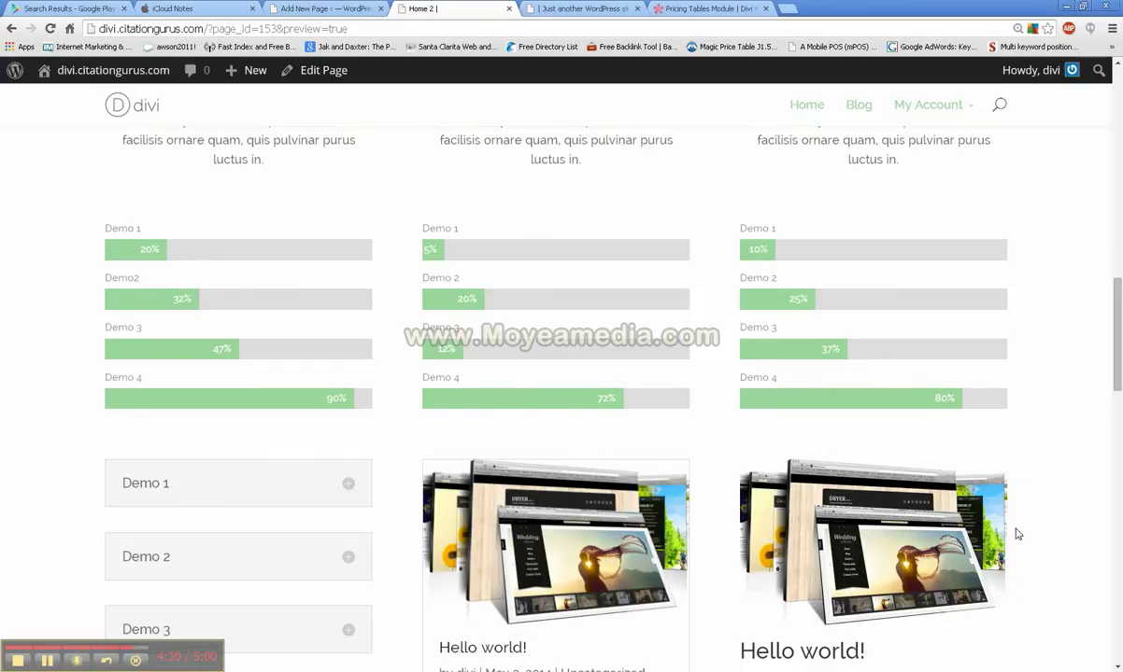
scroll(1018, 534, "down", 13)
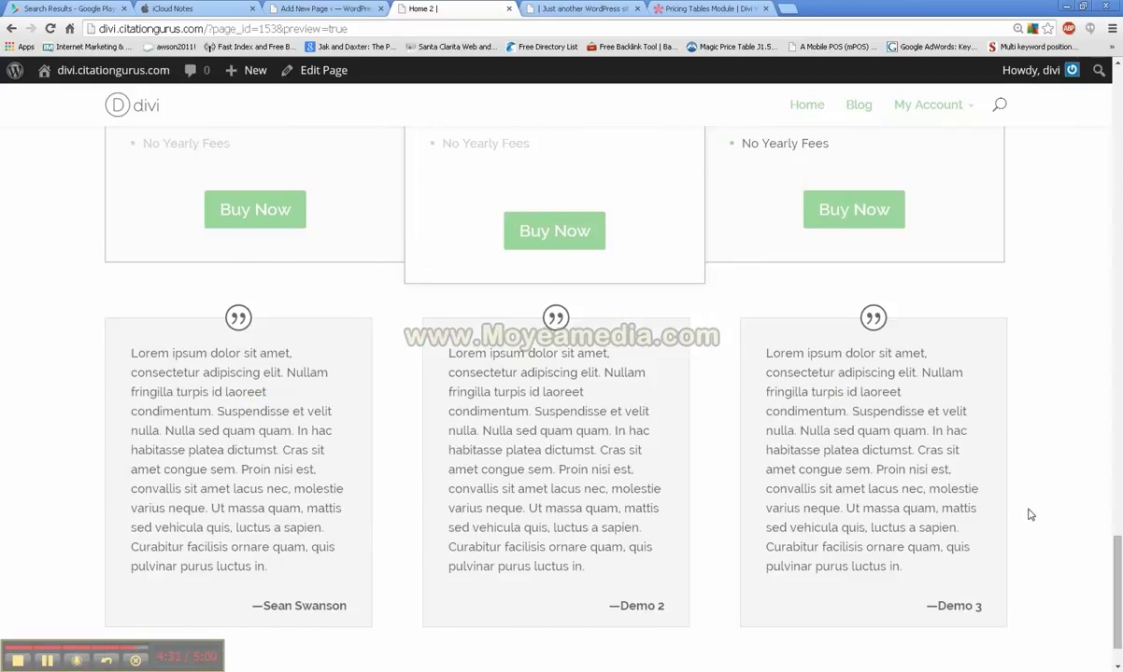
scroll(1027, 505, "up", 15)
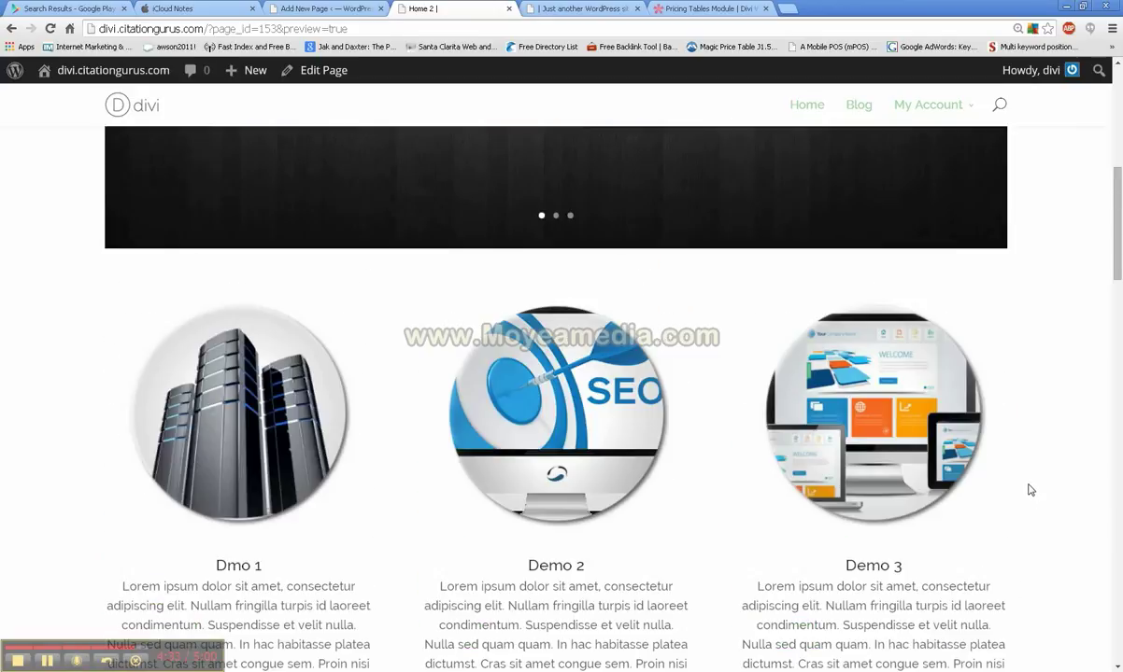
left_click(308, 8)
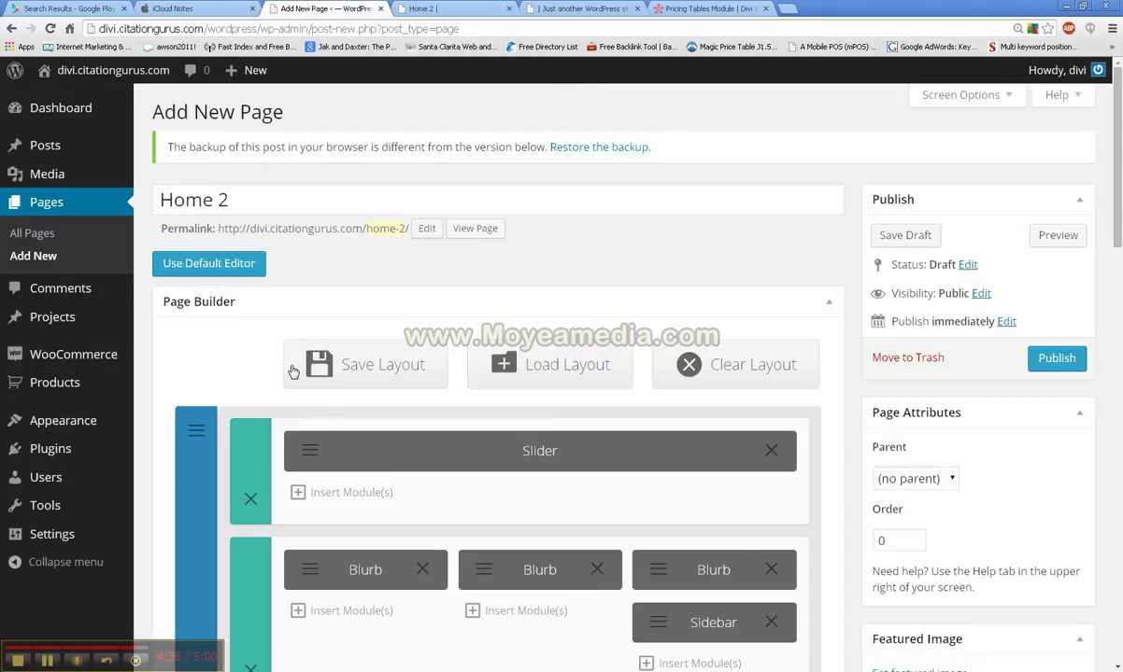